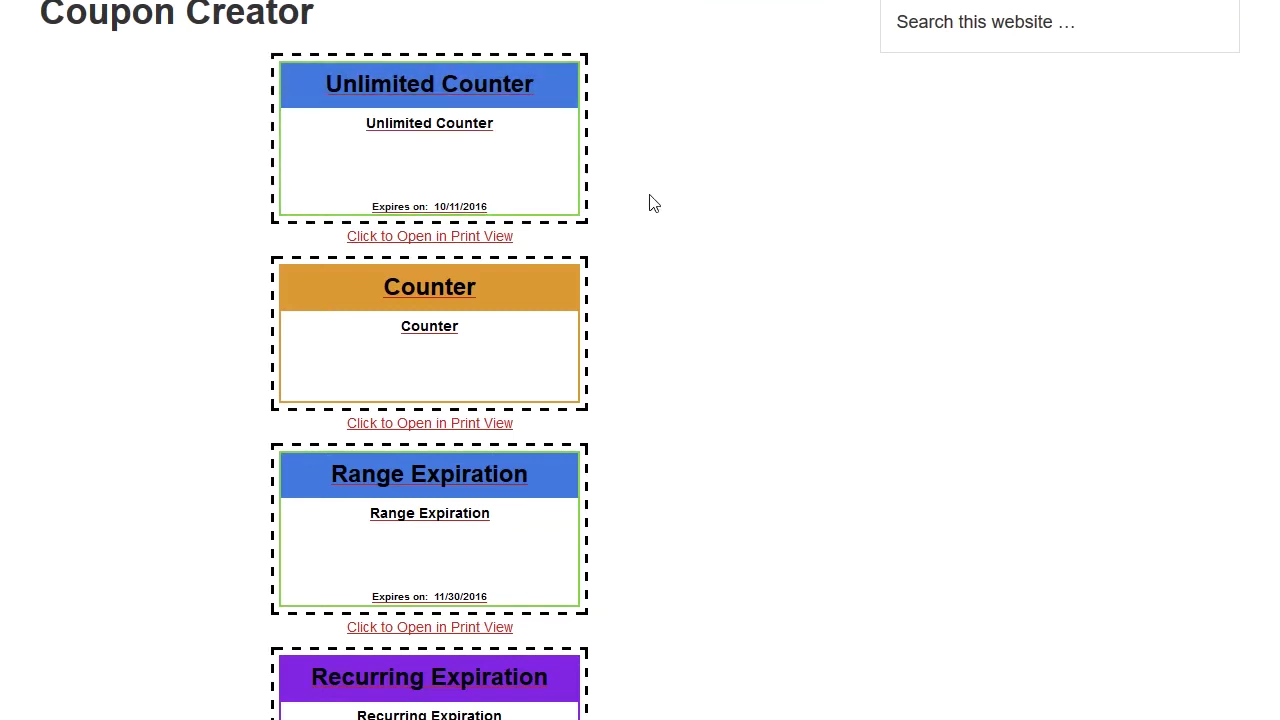
Look through the coupons displayed on the Coupon Creator page, from Unlimited Counter to Ignore Expiration
mouse_move(624, 134)
mouse_down()
mouse_move(660, 392)
mouse_move(646, 394)
mouse_up()
scroll(650, 455, down, 1)
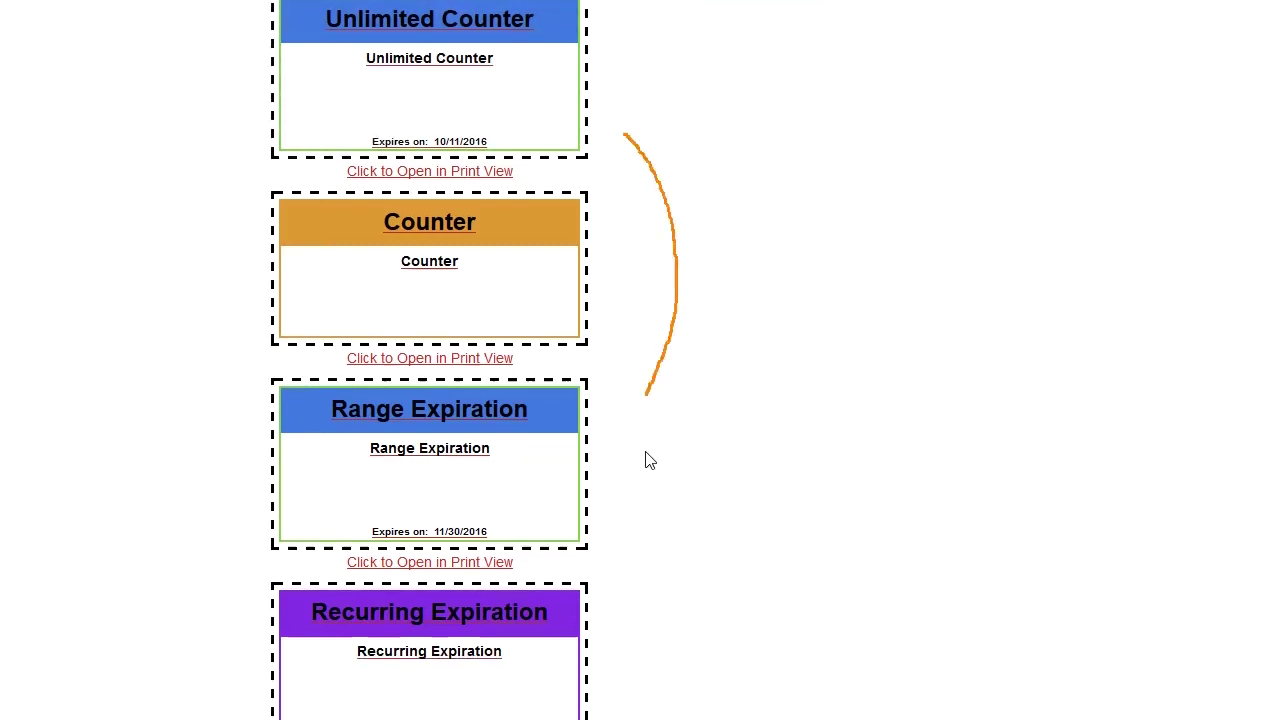
scroll(634, 392, down, 6)
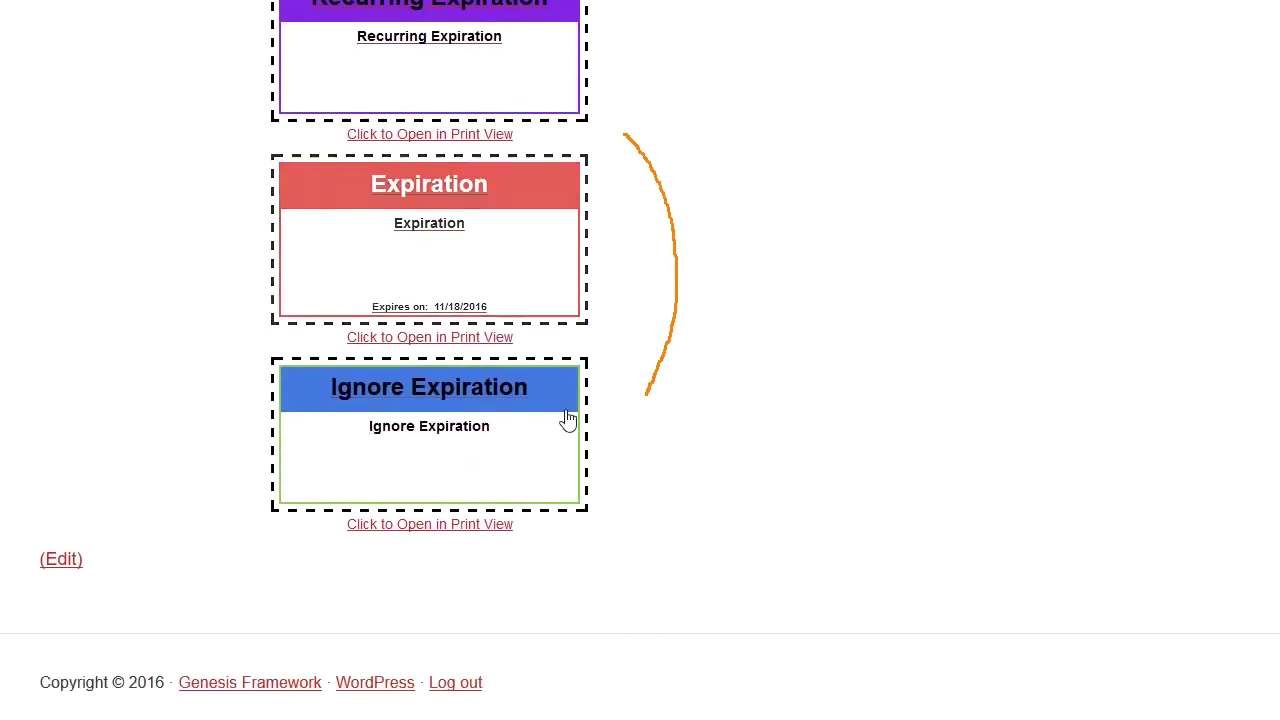
scroll(626, 449, up, 1)
scroll(626, 451, up, 8)
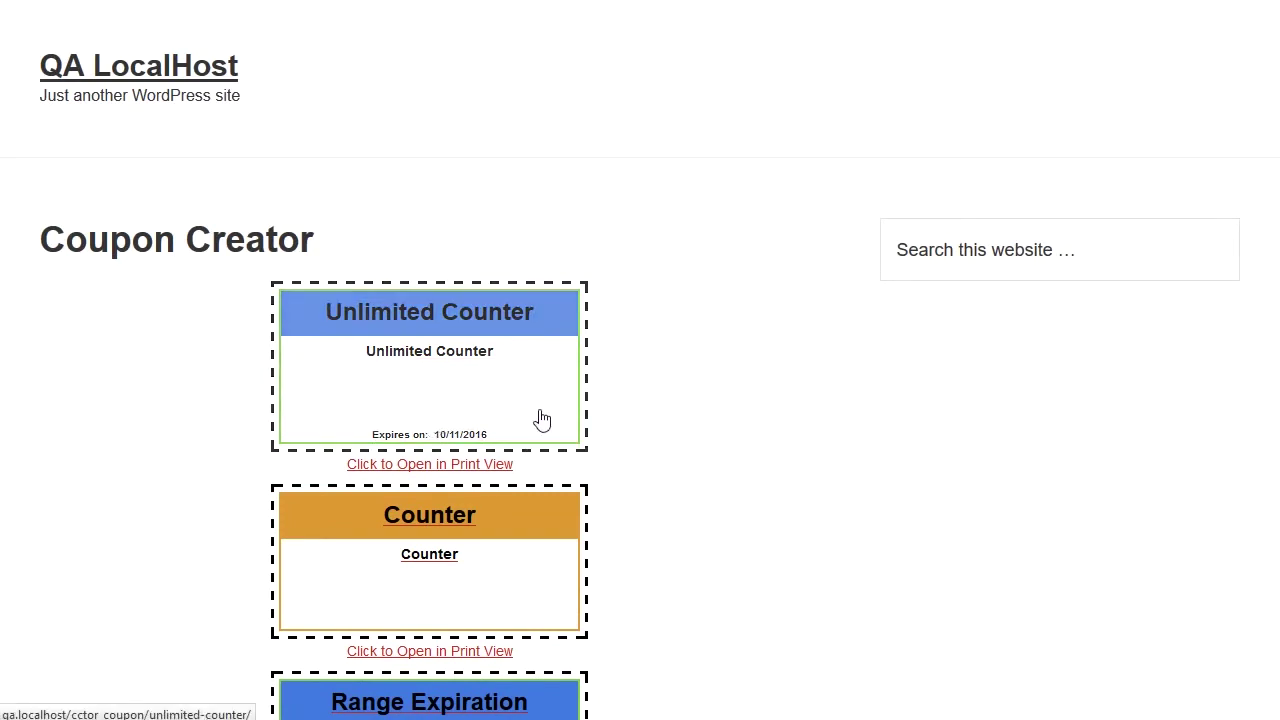
Open the Unlimited Counter coupon in print view, check its print dialog and cancel printing
scroll(540, 420, down, 1)
click(560, 274)
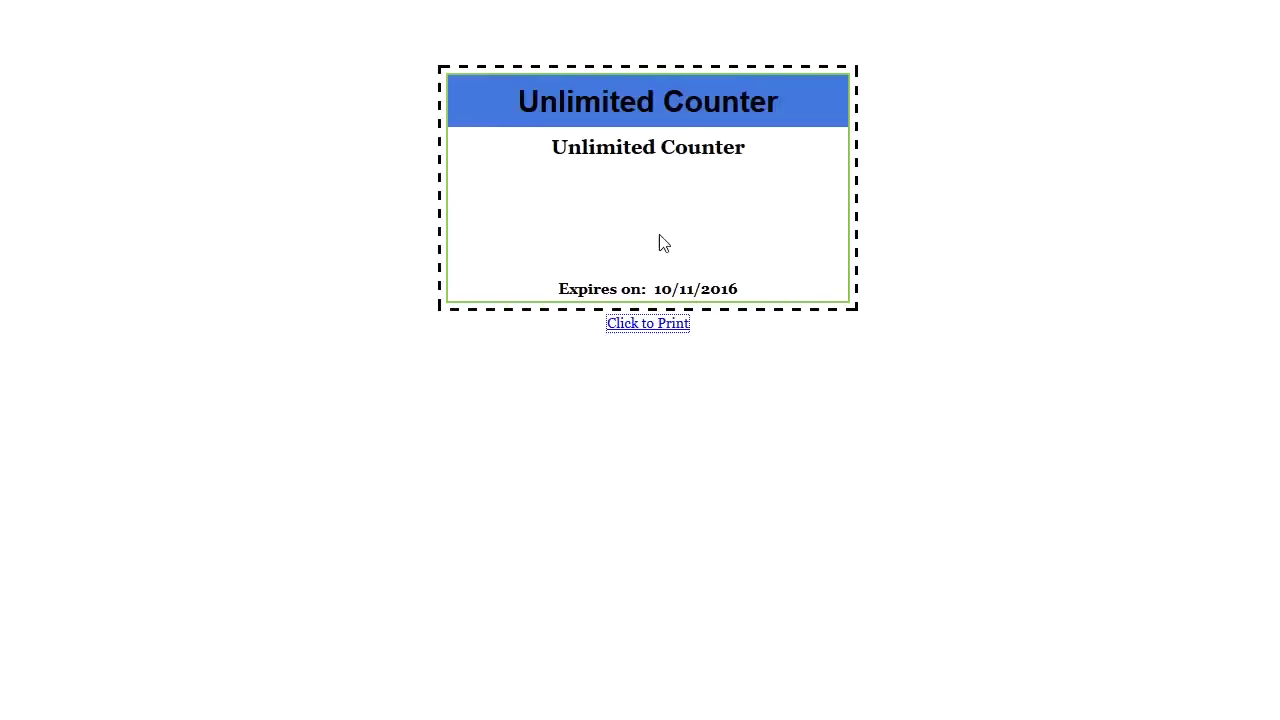
click(637, 325)
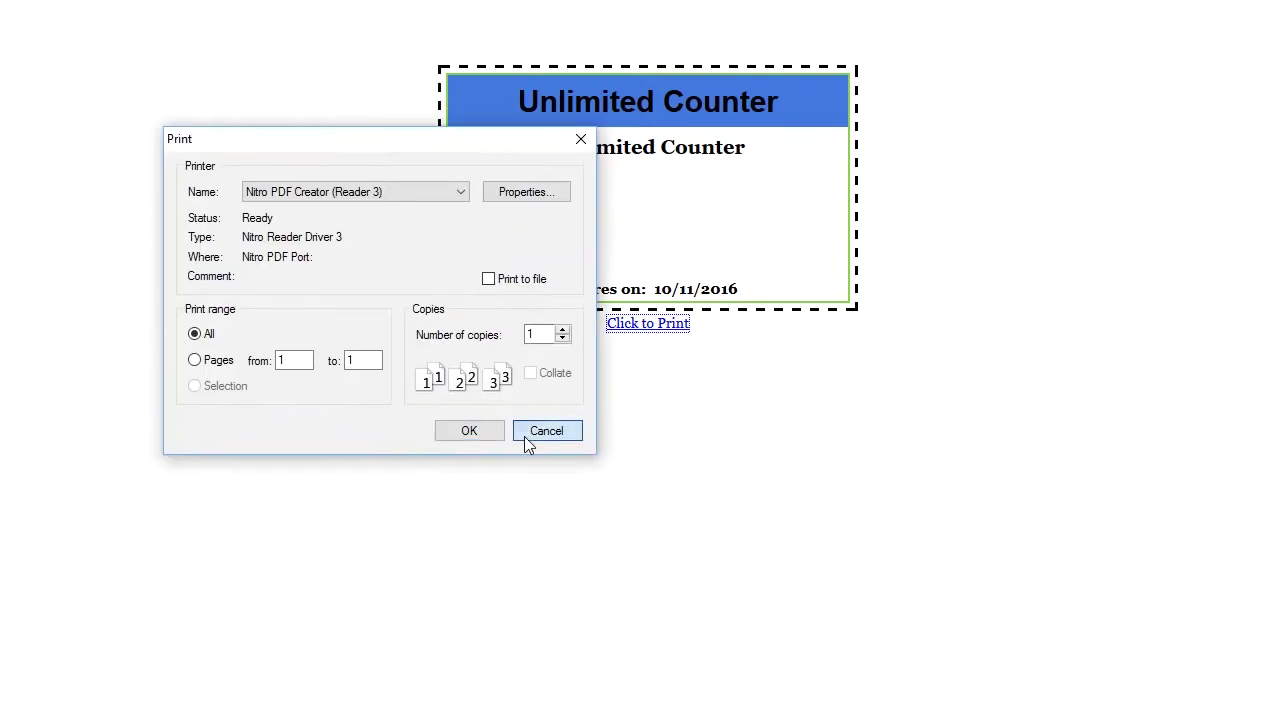
click(524, 436)
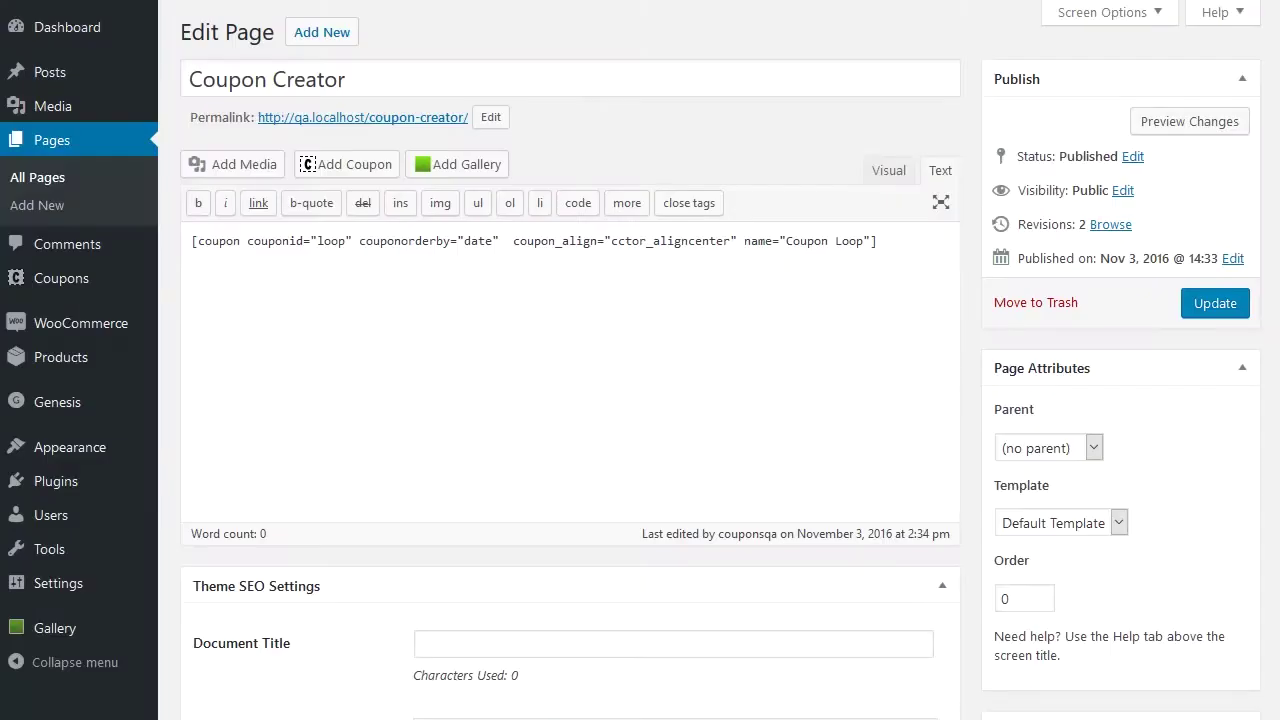
Insert a Coupon Loop shortcode with no category, alignment None and the default date order into the Coupon Creator page
click(942, 231)
click(349, 165)
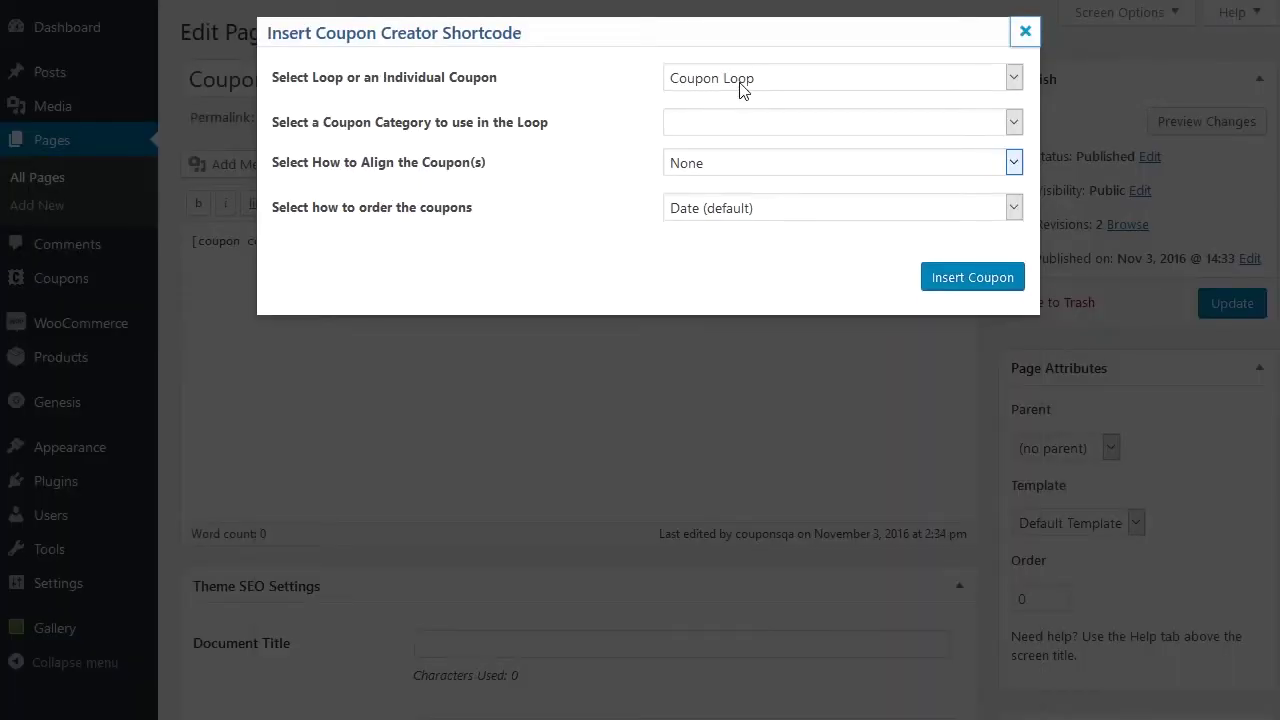
click(742, 89)
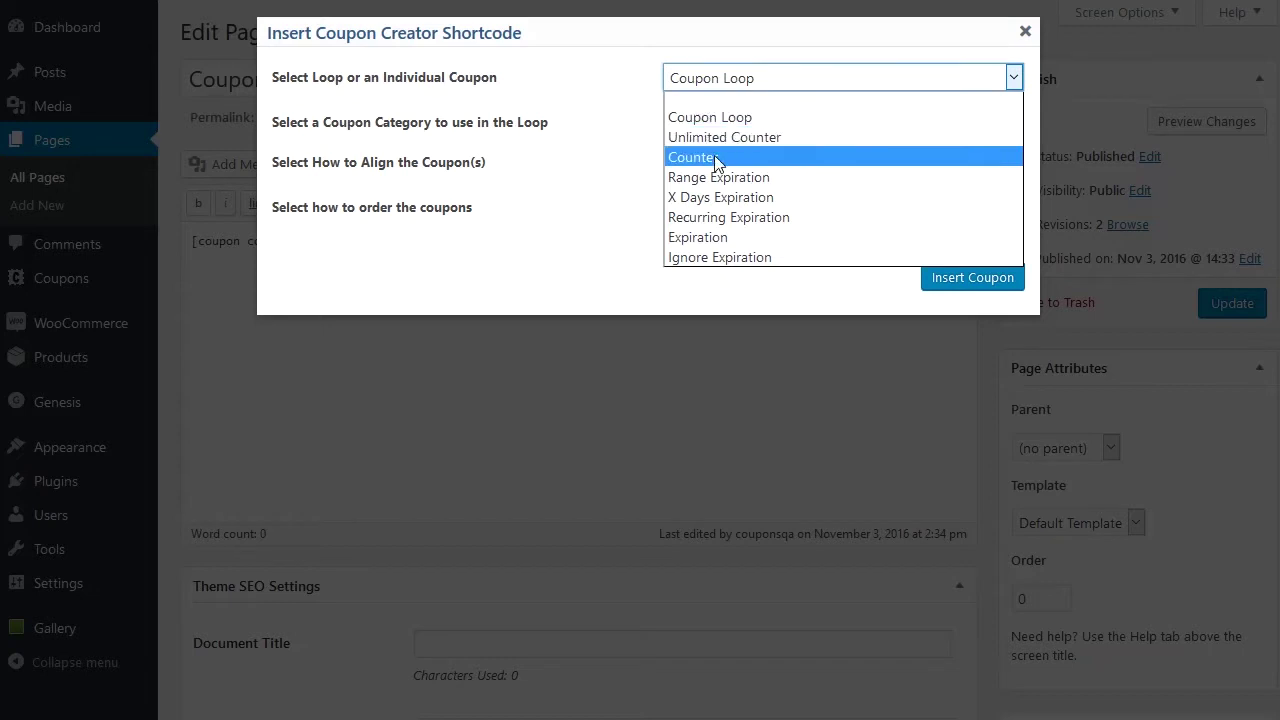
click(716, 138)
click(716, 78)
click(720, 117)
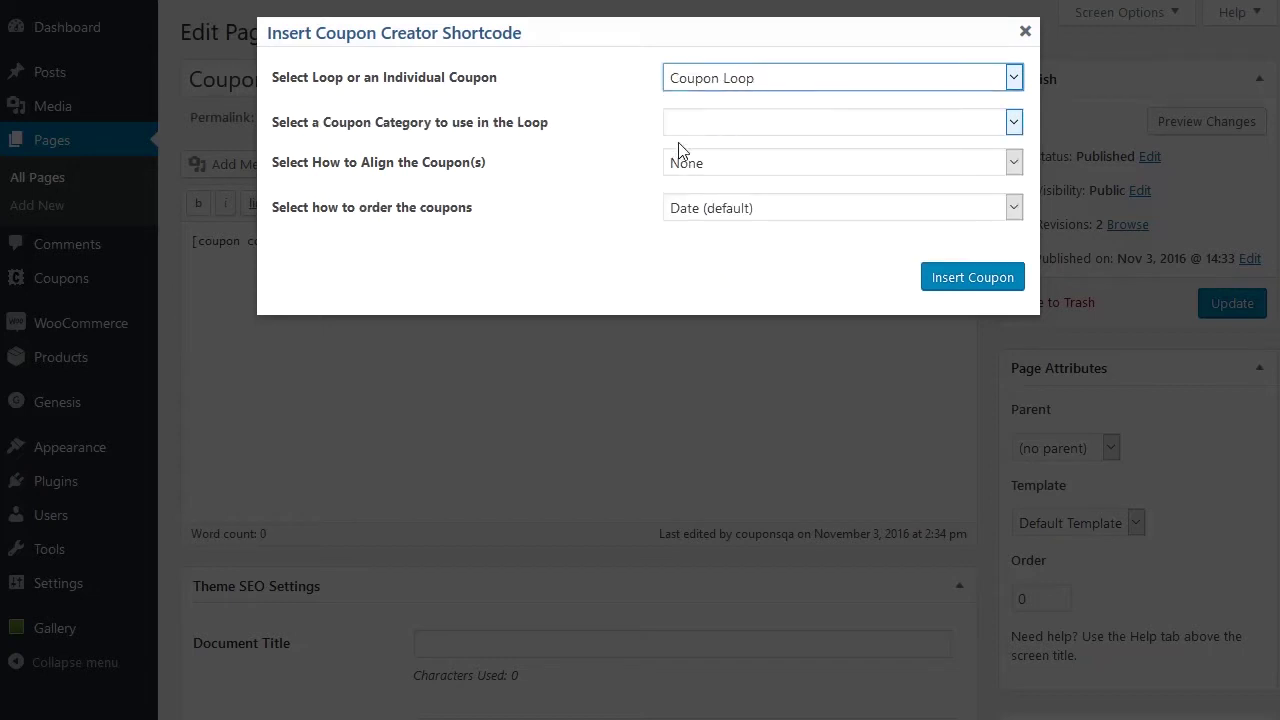
click(710, 122)
key(Tab)
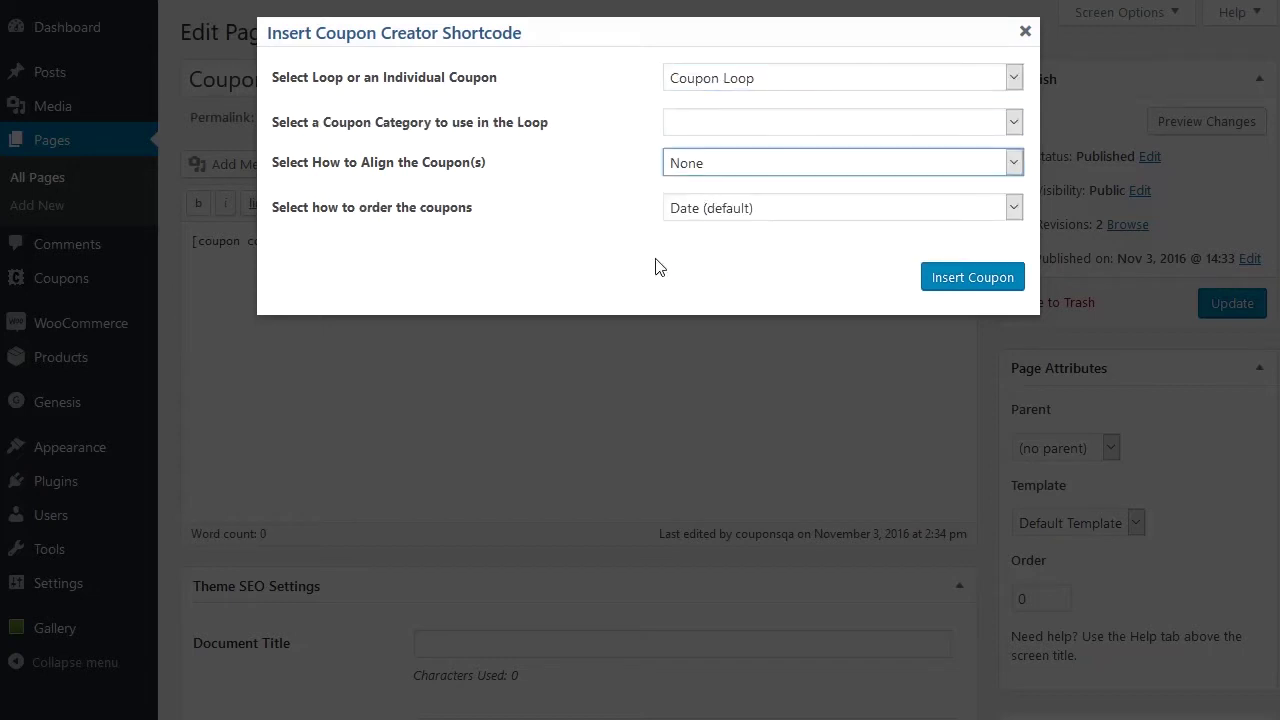
click(962, 281)
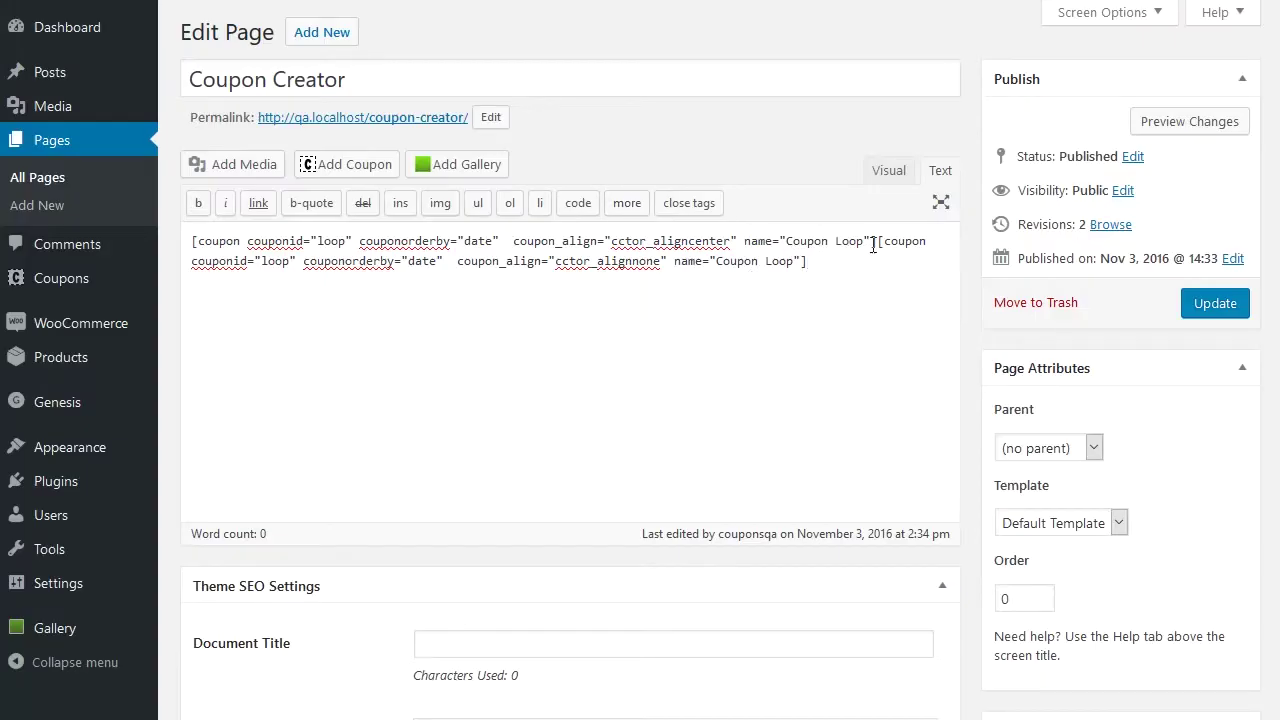
drag(879, 241, 888, 281)
click(772, 266)
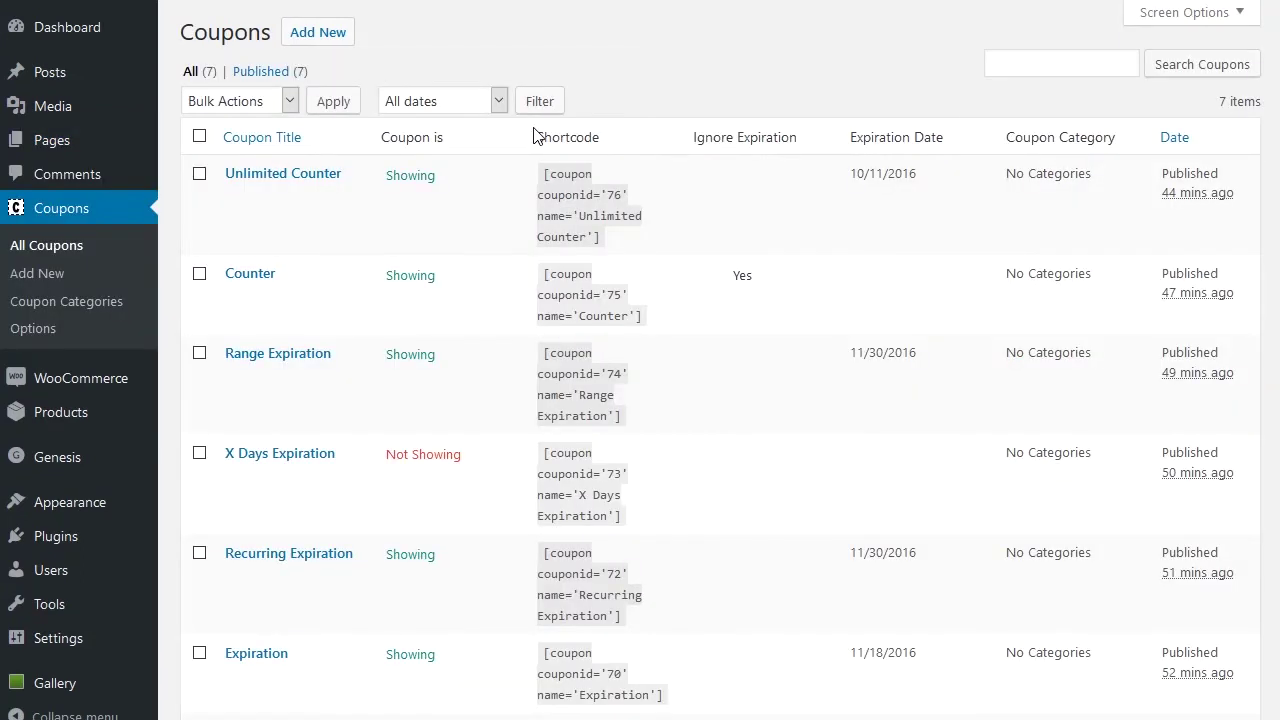
Review the coupon list's title, showing status, ignore expiration, expiration date and category columns
drag(249, 215, 316, 218)
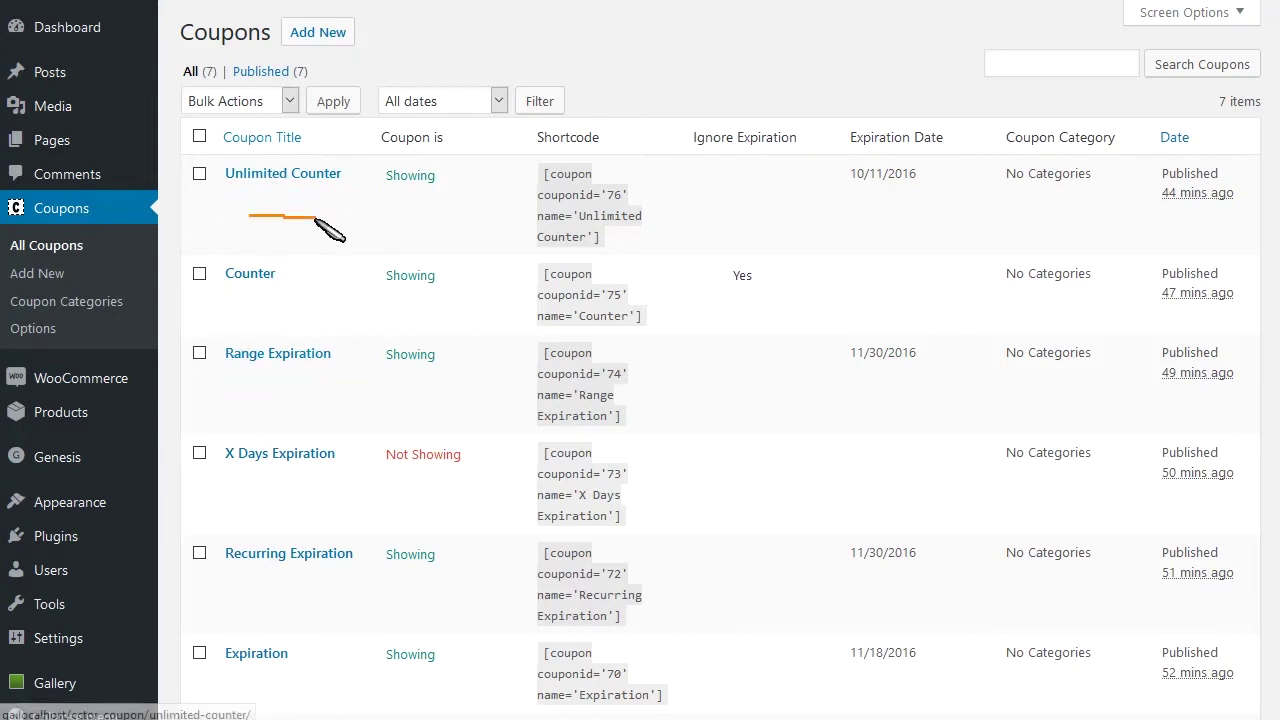
drag(412, 203, 457, 203)
drag(398, 475, 442, 475)
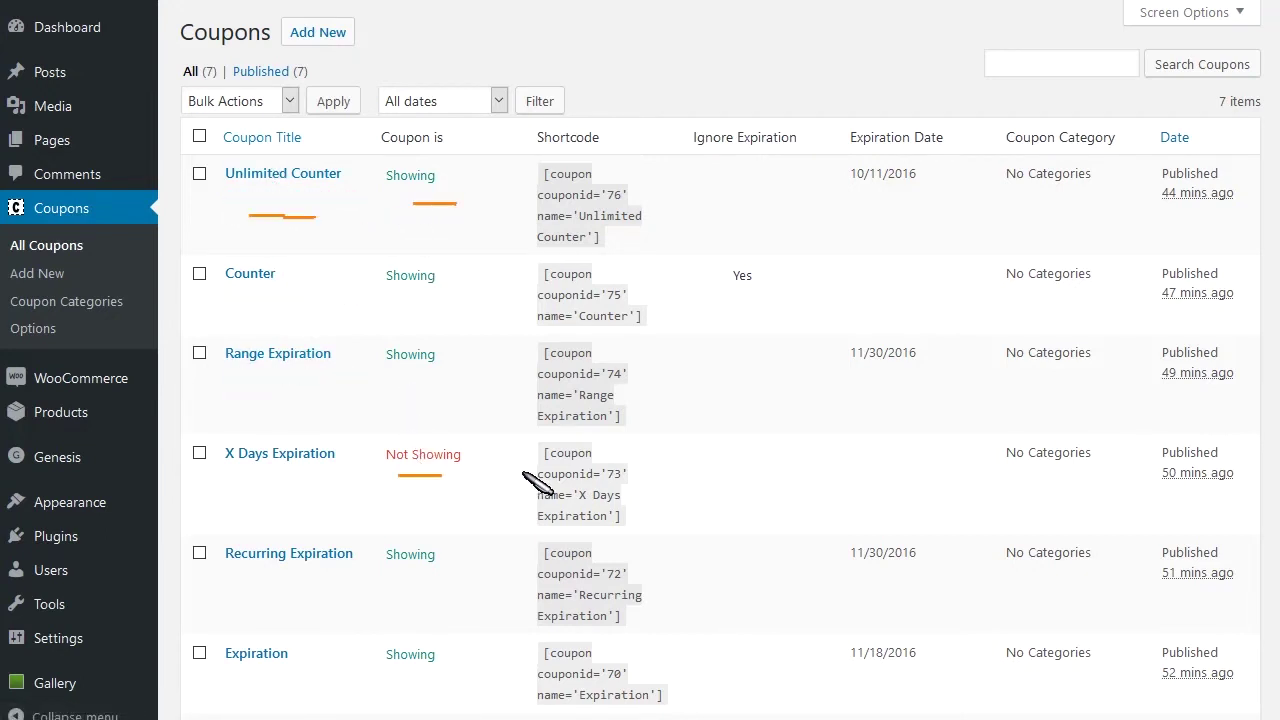
drag(704, 214, 935, 203)
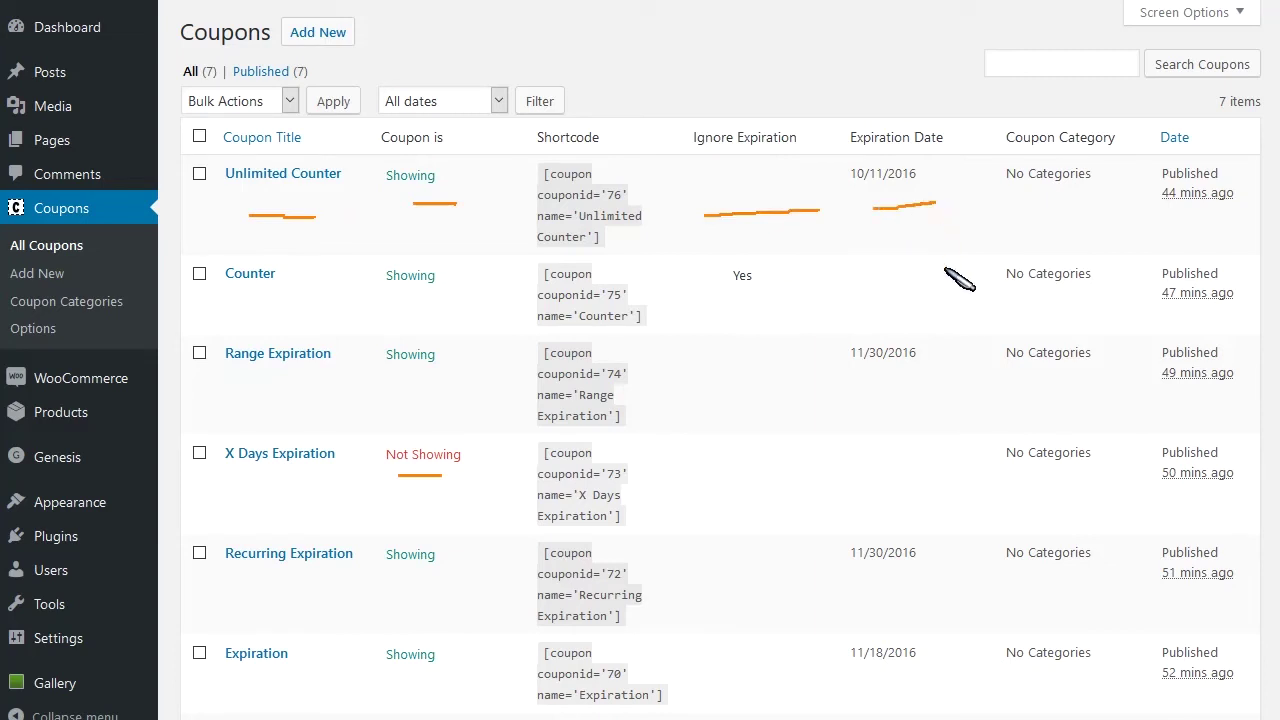
drag(1049, 178, 1061, 345)
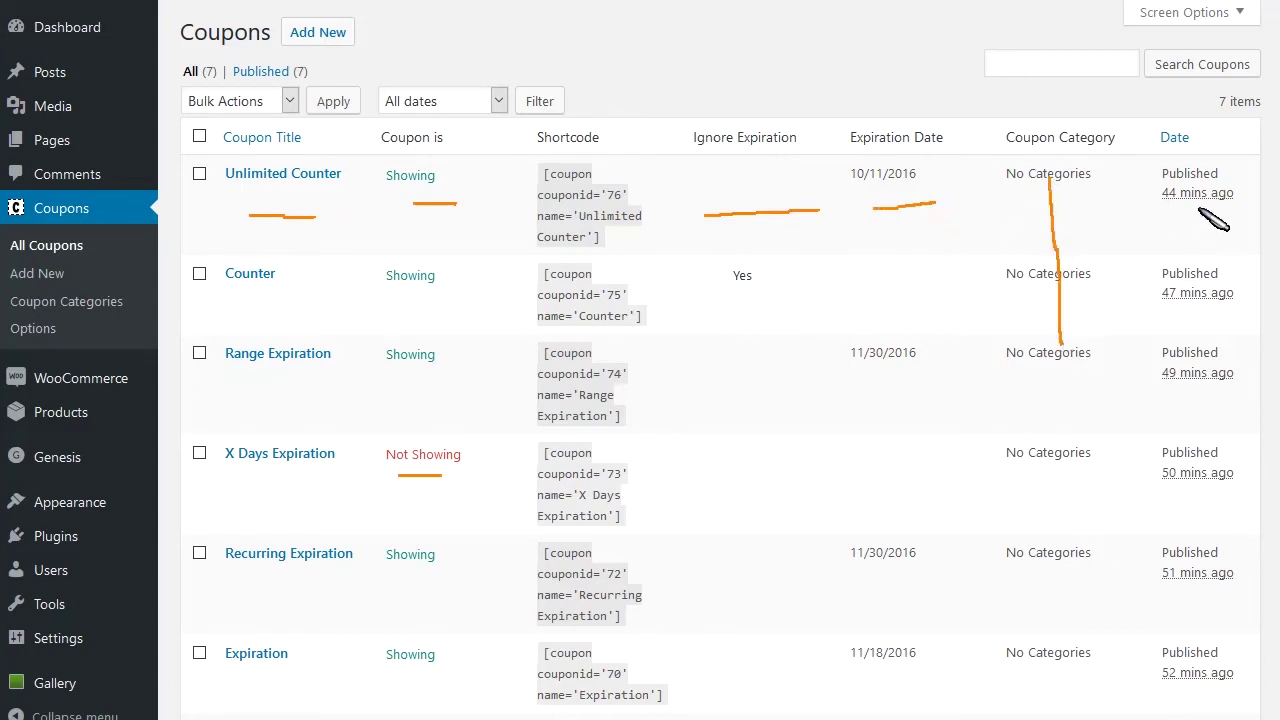
key(e)
Examine the individual shortcodes given for each coupon in the coupon list
click(526, 172)
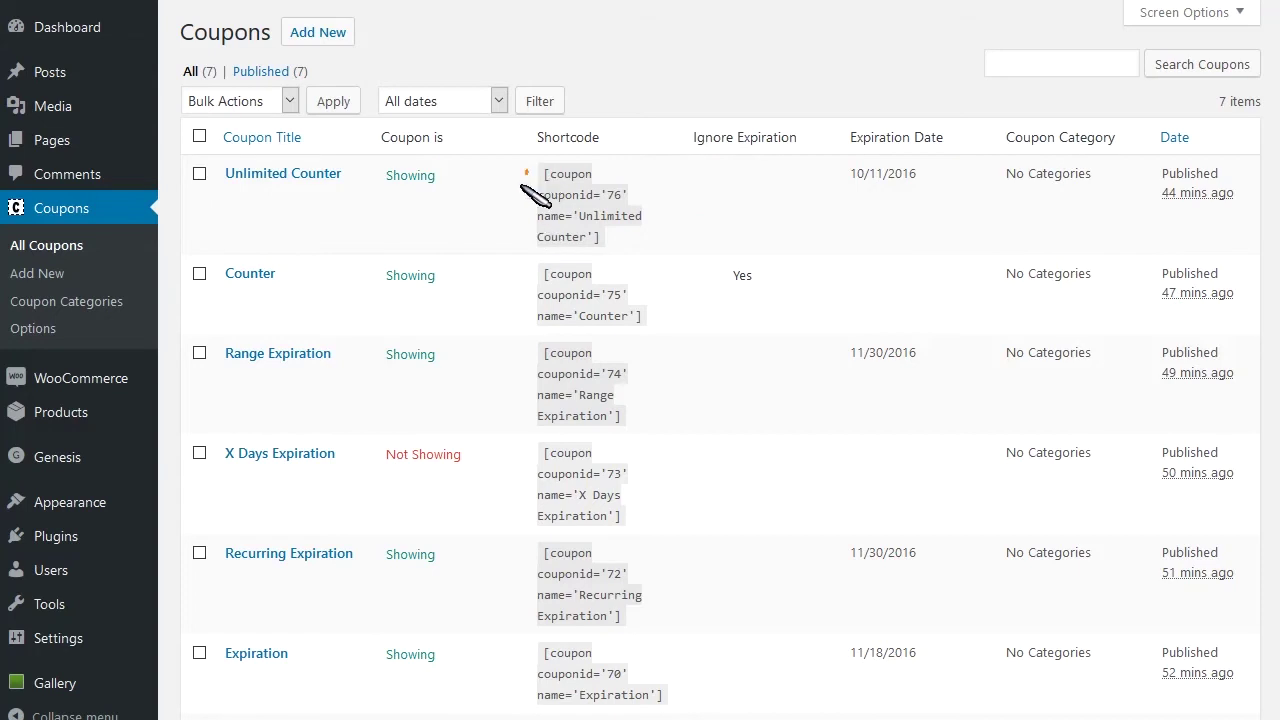
drag(526, 172, 540, 290)
drag(649, 189, 663, 277)
key(e)
key(Escape)
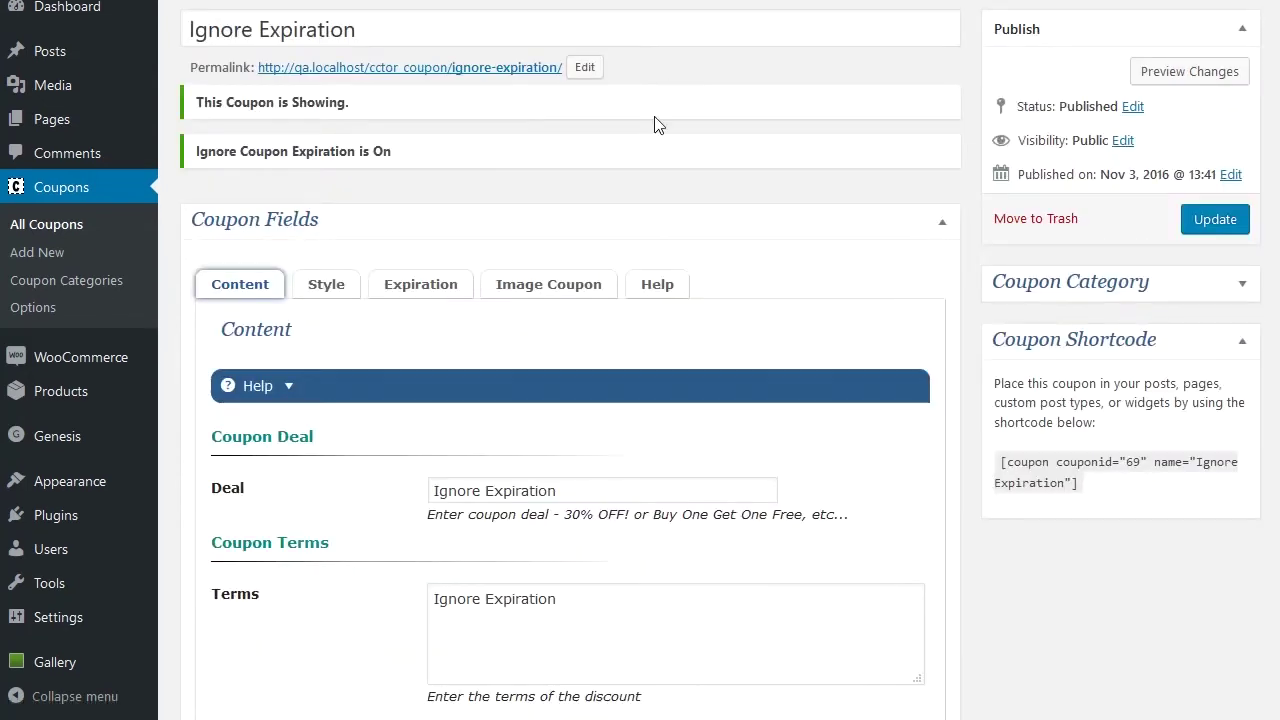
Review the Ignore Expiration coupon's status notices and its Deal and Terms content fields
scroll(640, 143, down, 2)
scroll(640, 143, up, 2)
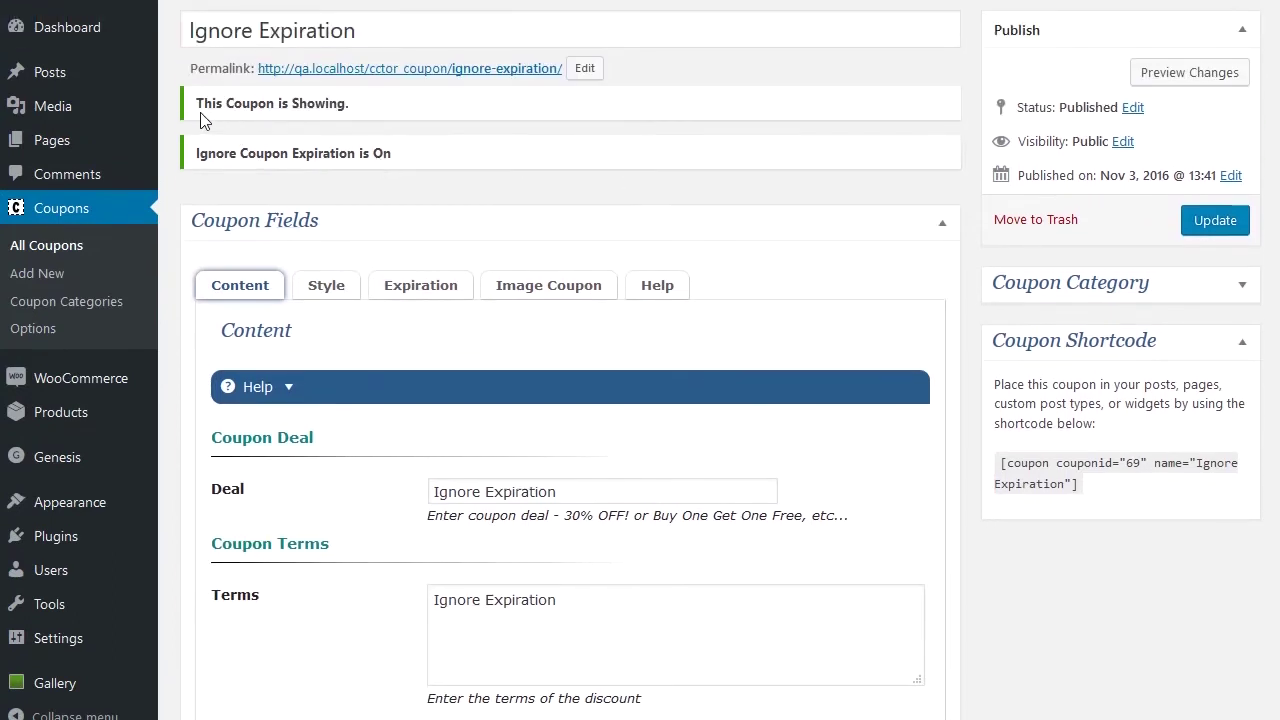
drag(198, 115, 293, 113)
drag(235, 171, 347, 170)
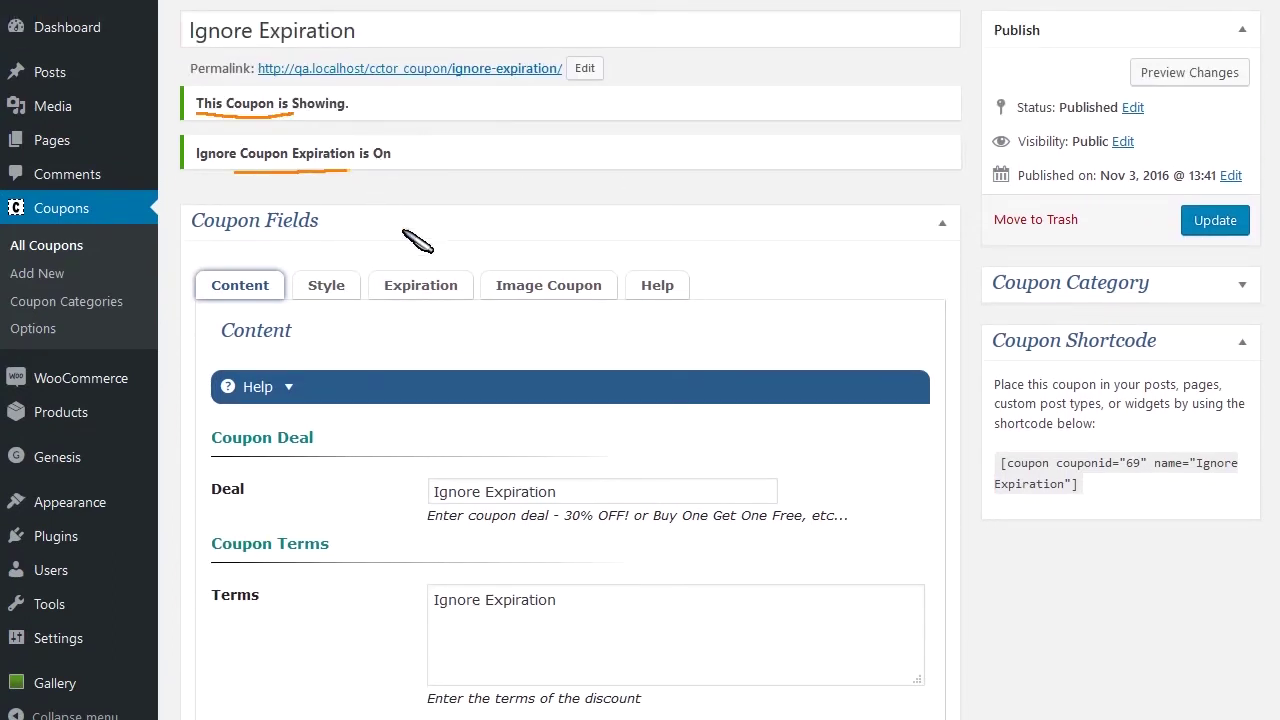
scroll(400, 236, down, 2)
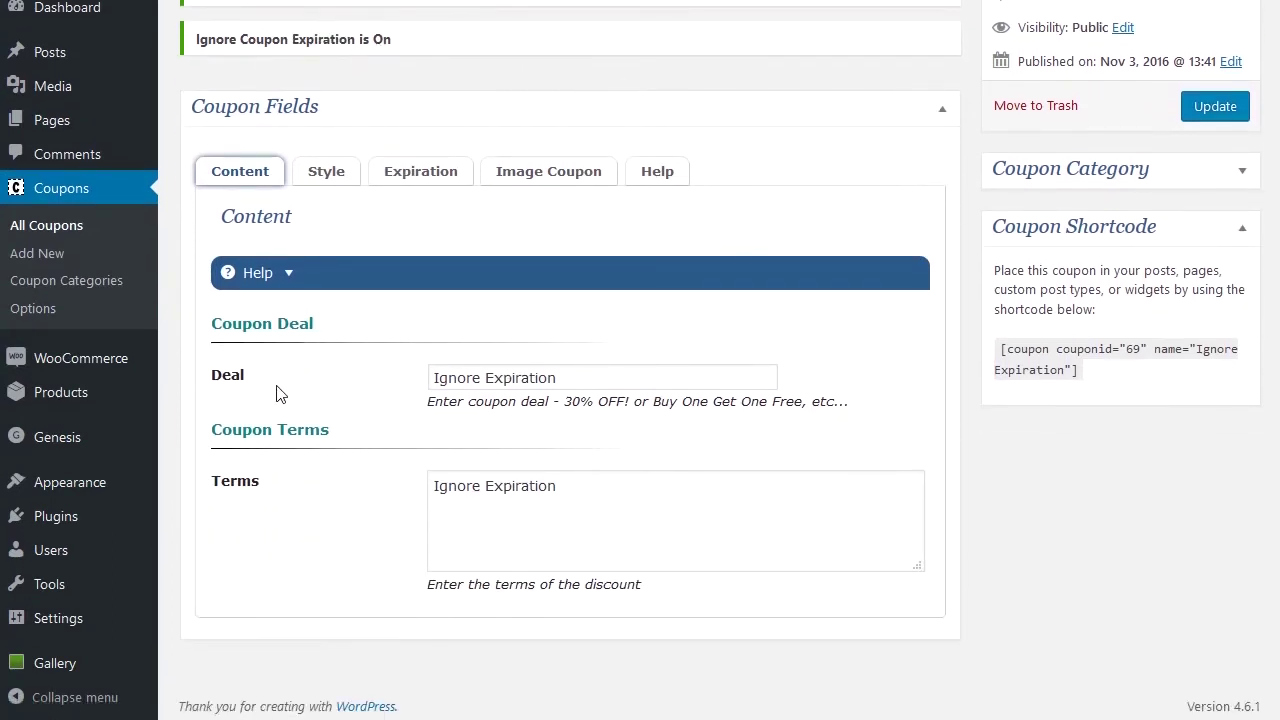
drag(292, 381, 388, 386)
drag(283, 510, 396, 514)
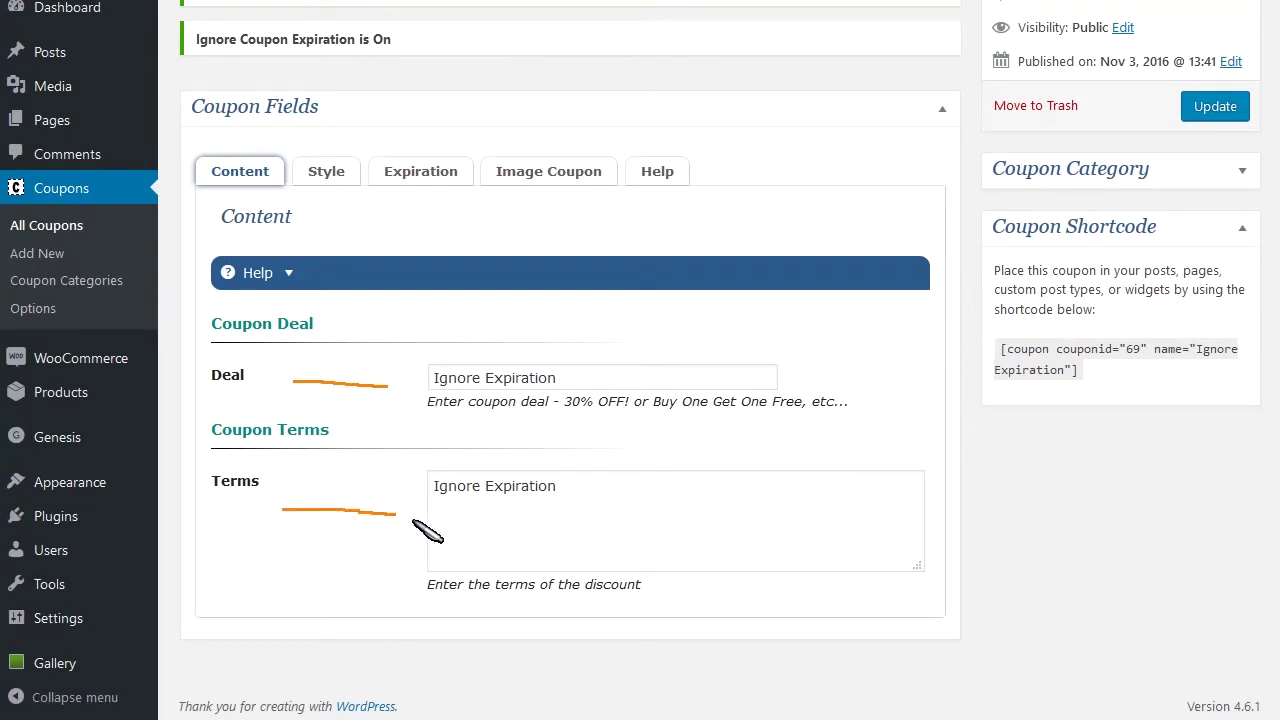
Review the coupon's Style settings for inner border and deal field colors, and expand their help guides
click(322, 173)
scroll(500, 420, up, 2)
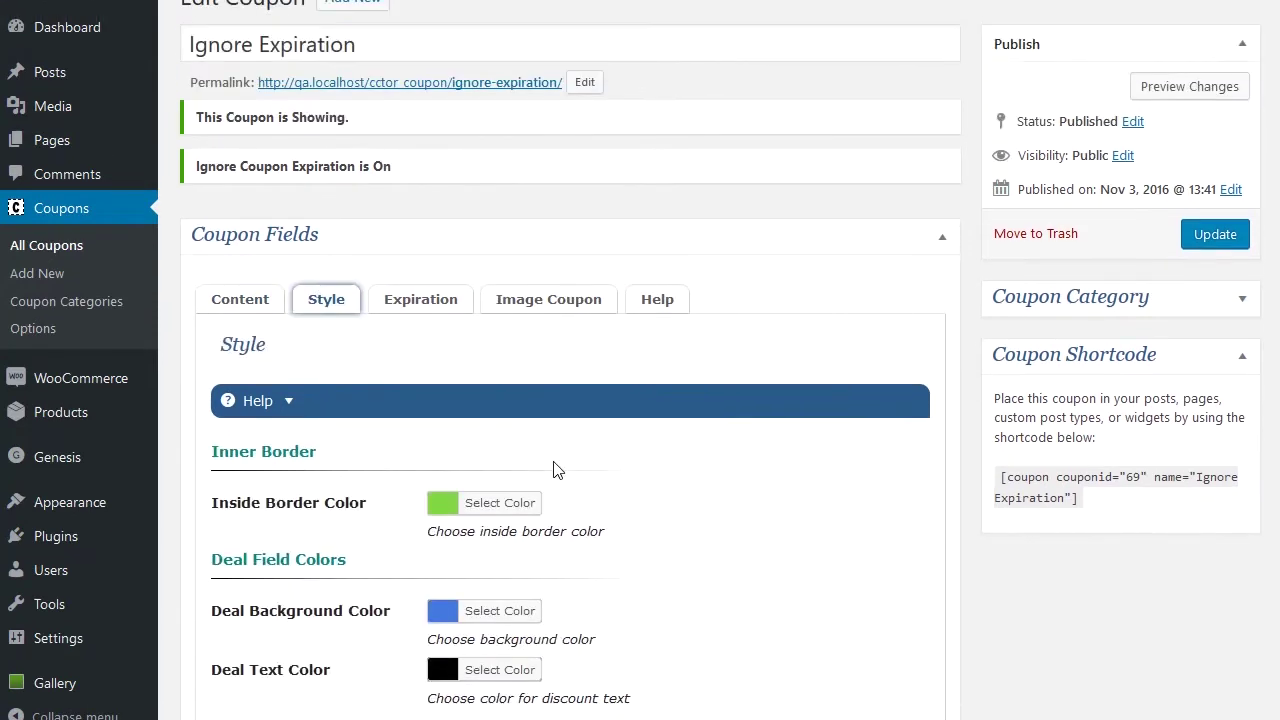
scroll(557, 470, down, 2)
drag(577, 357, 634, 580)
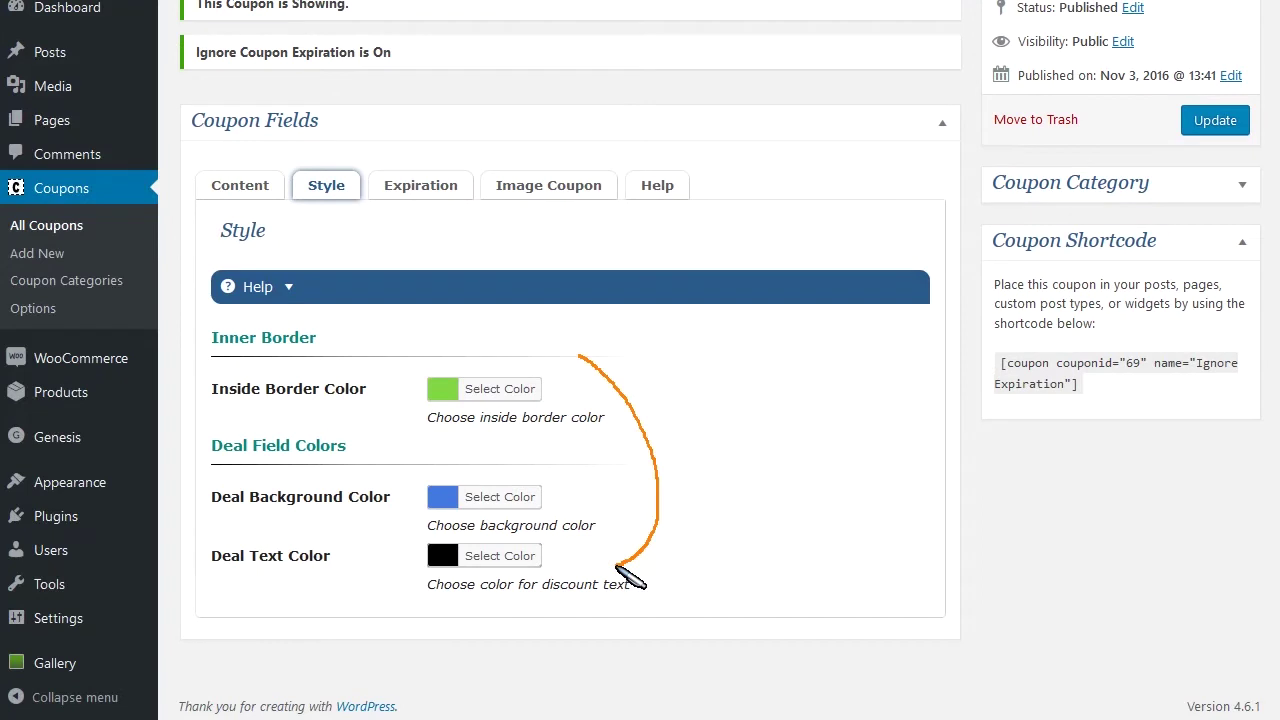
click(355, 298)
drag(196, 296, 200, 452)
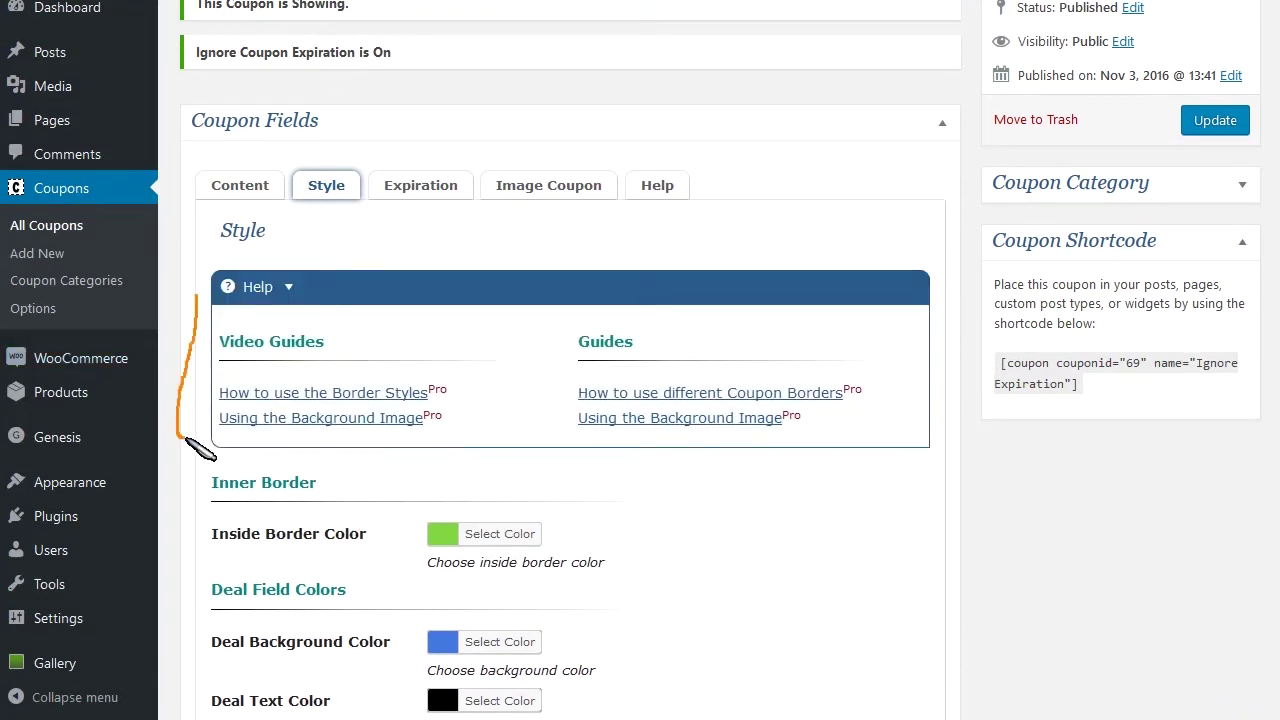
Check the coupon's available Expiration Option choices and its Image Coupon upload settings
click(408, 190)
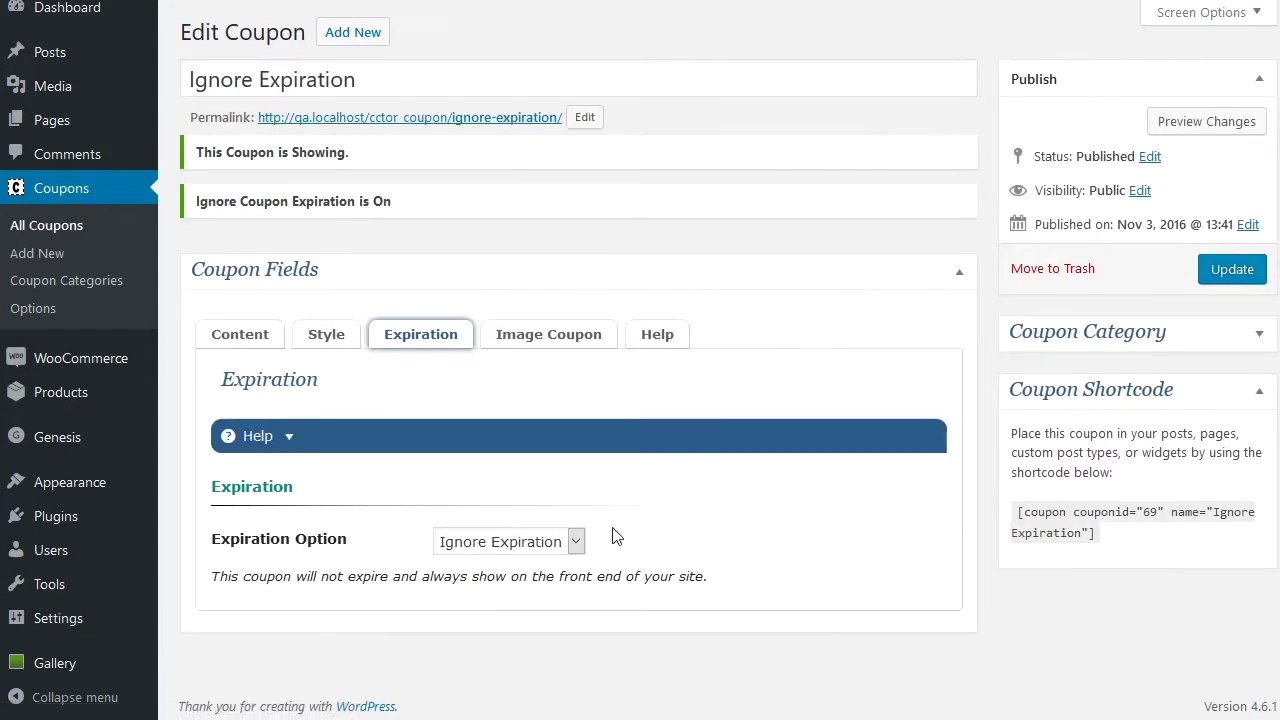
click(546, 545)
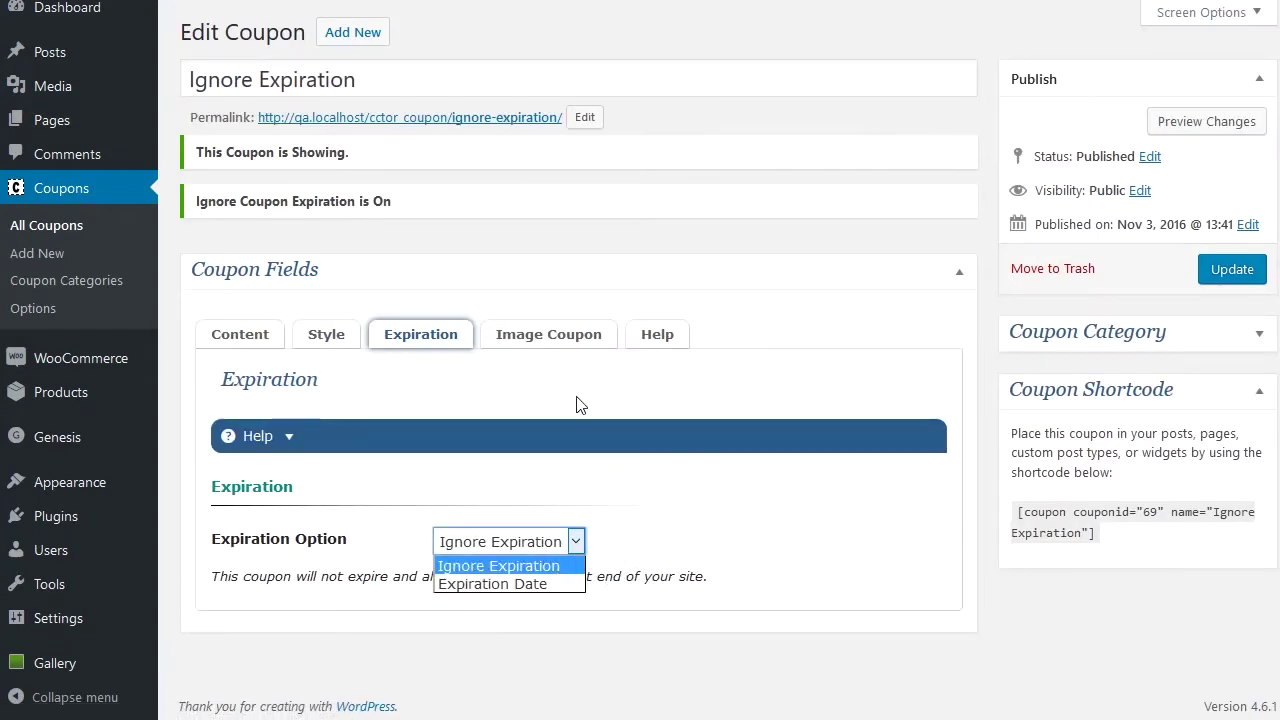
click(555, 342)
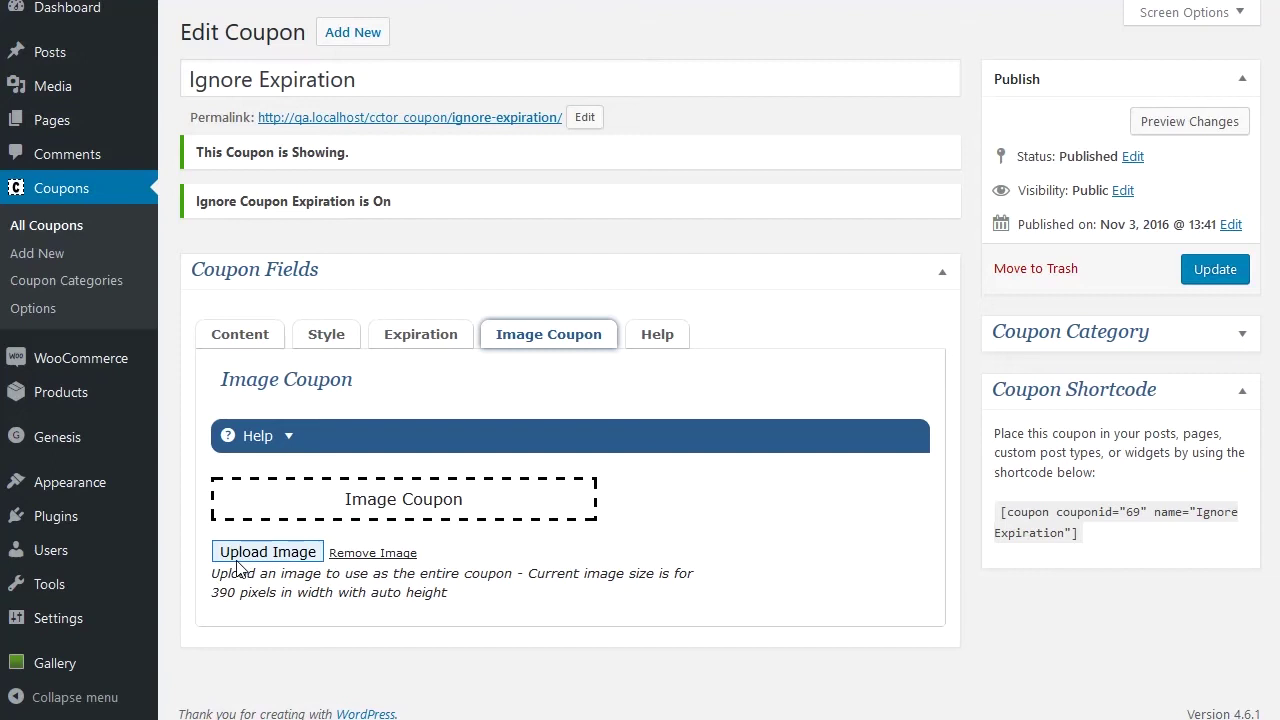
click(424, 340)
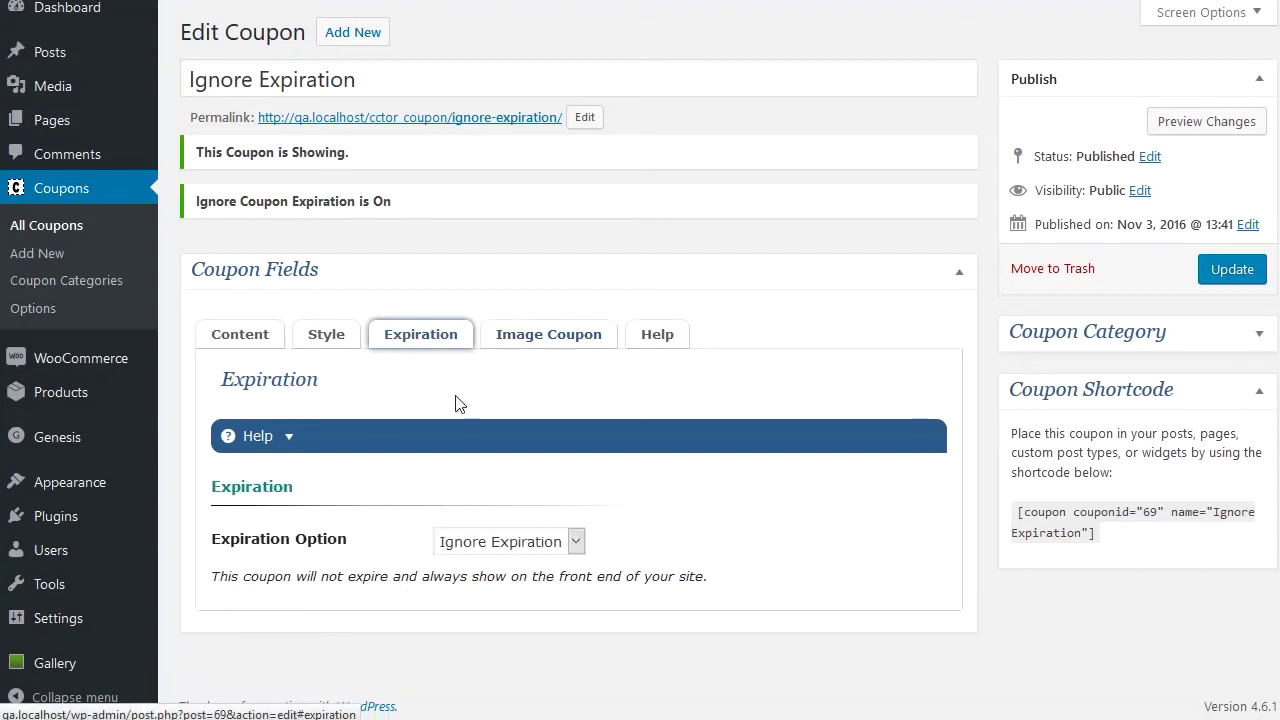
click(531, 337)
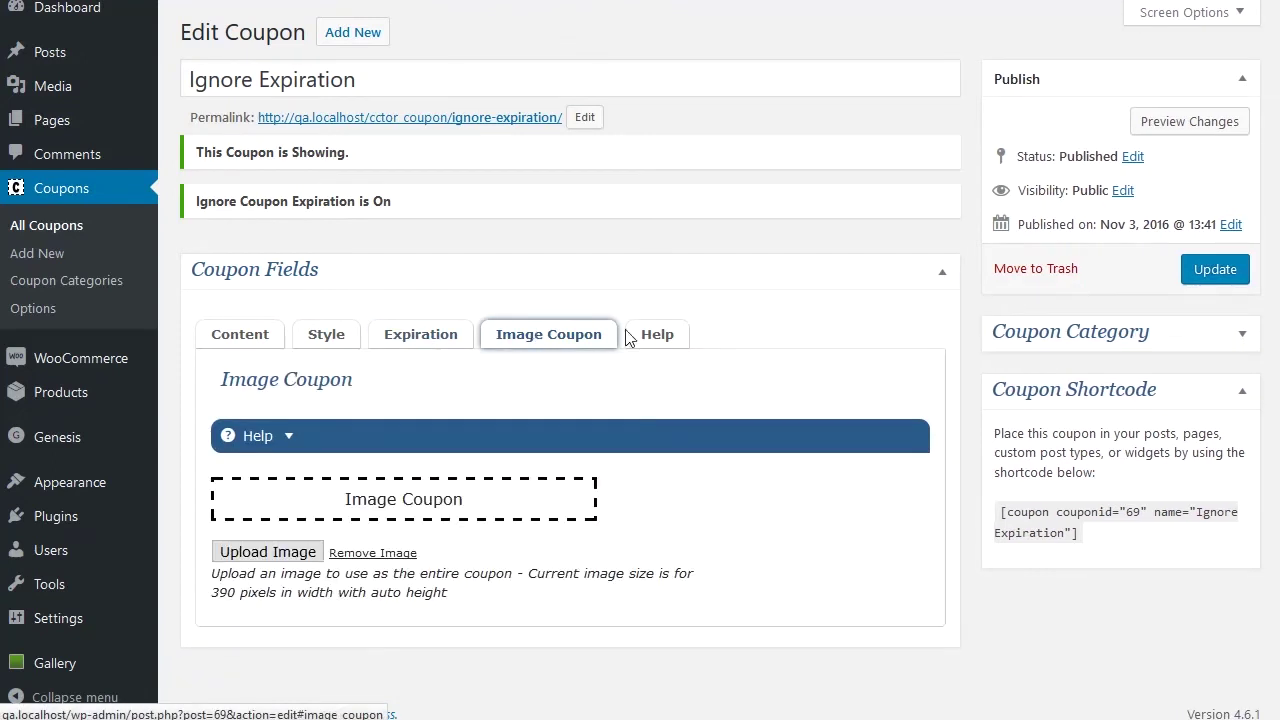
Look through the coupon's Help section with its coupon content and style guides
click(652, 335)
scroll(650, 460, down, 2)
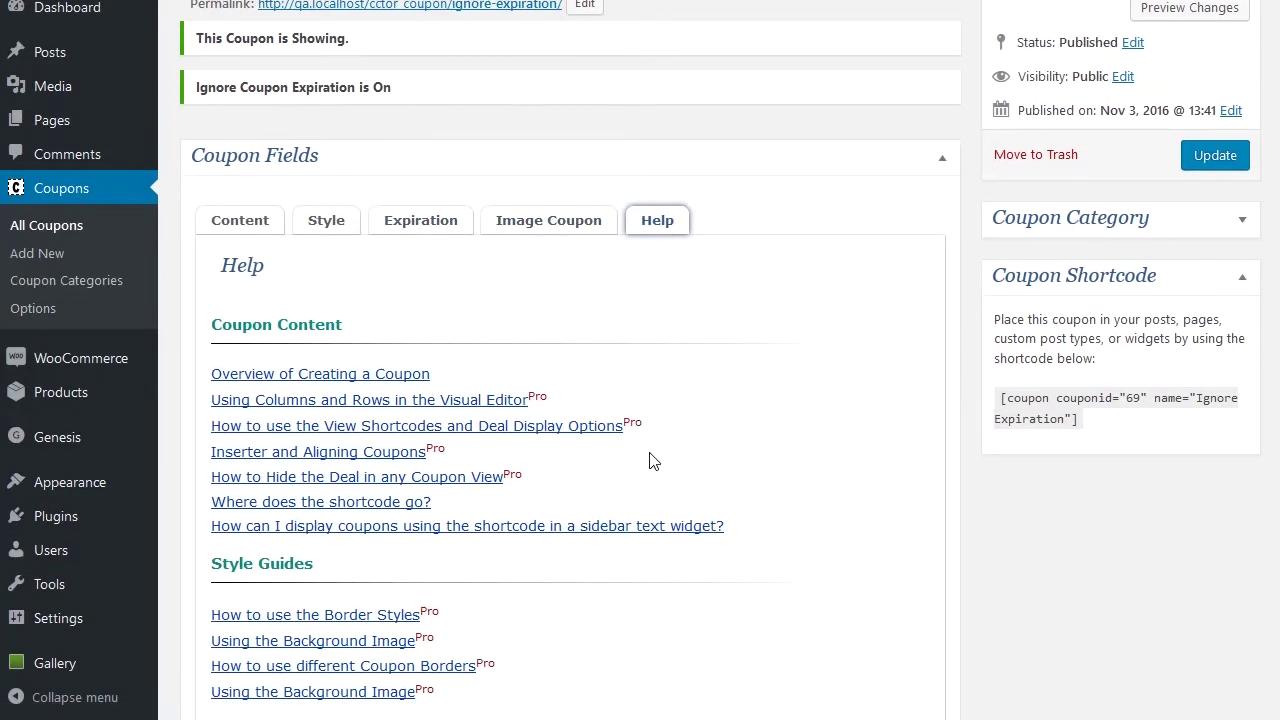
scroll(650, 460, up, 2)
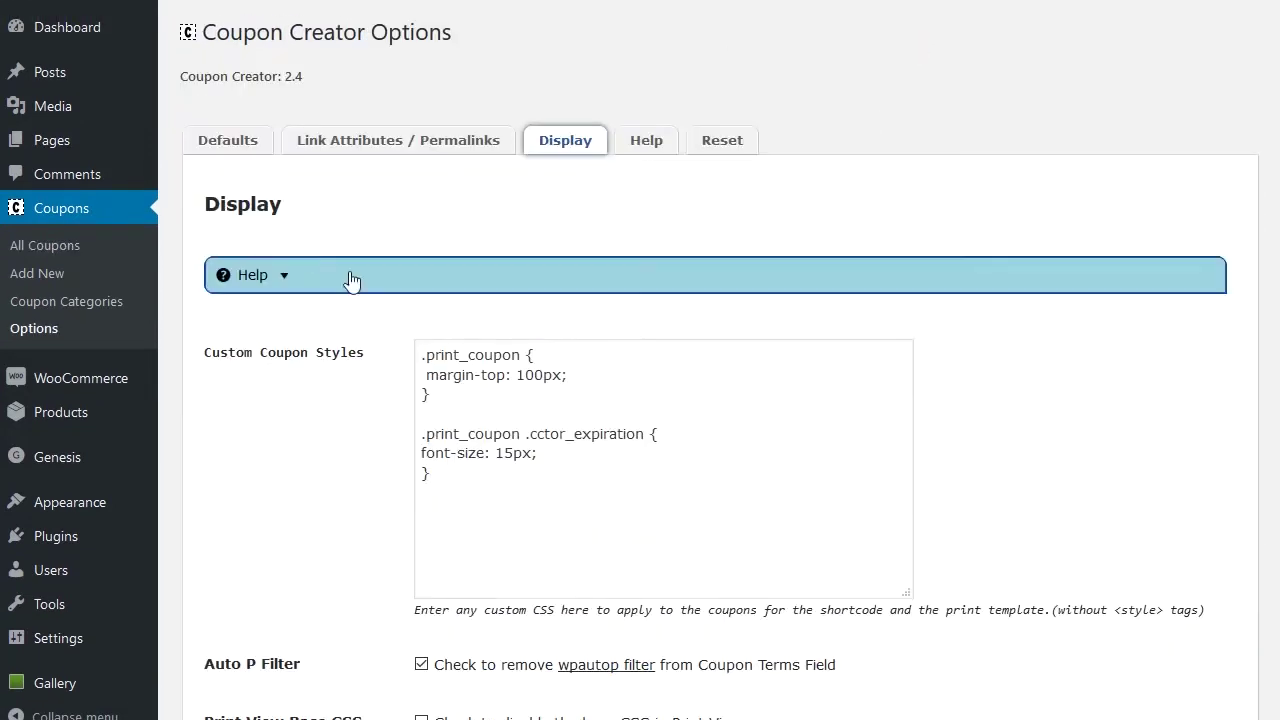
Check the plugin's default Date Format and Expiration Option choices for new coupons
click(205, 133)
scroll(277, 249, down, 5)
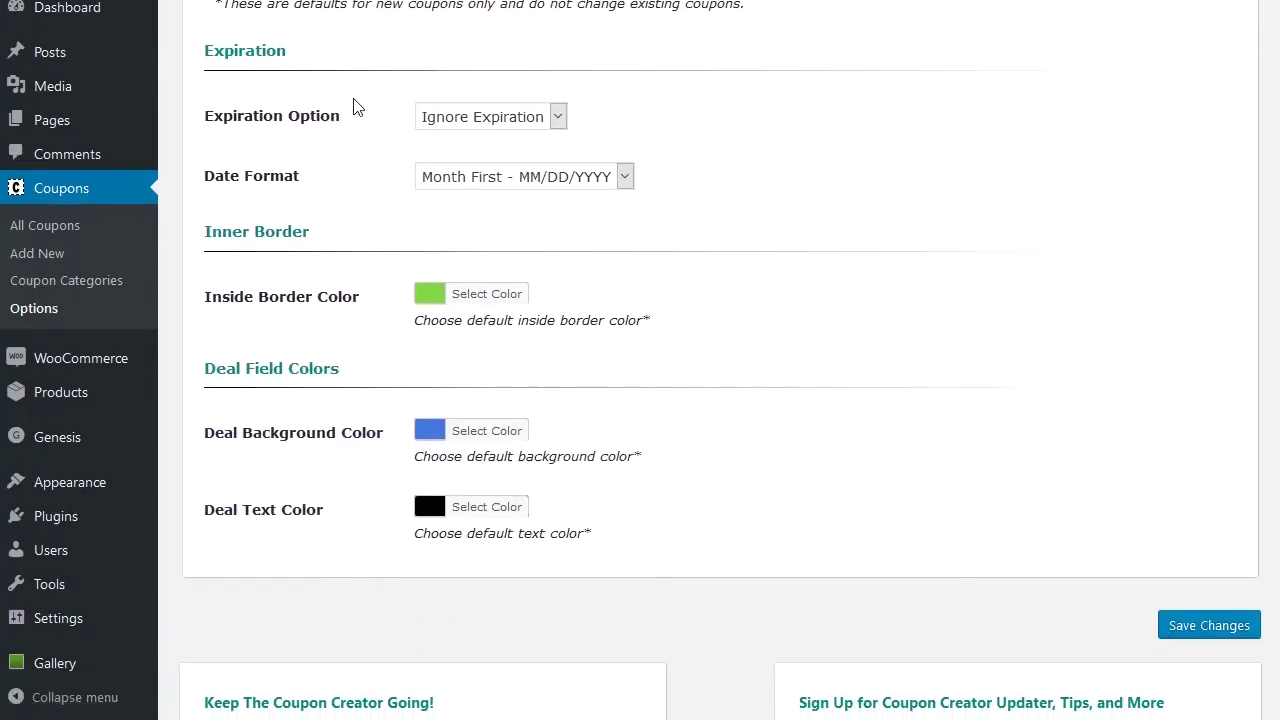
click(599, 181)
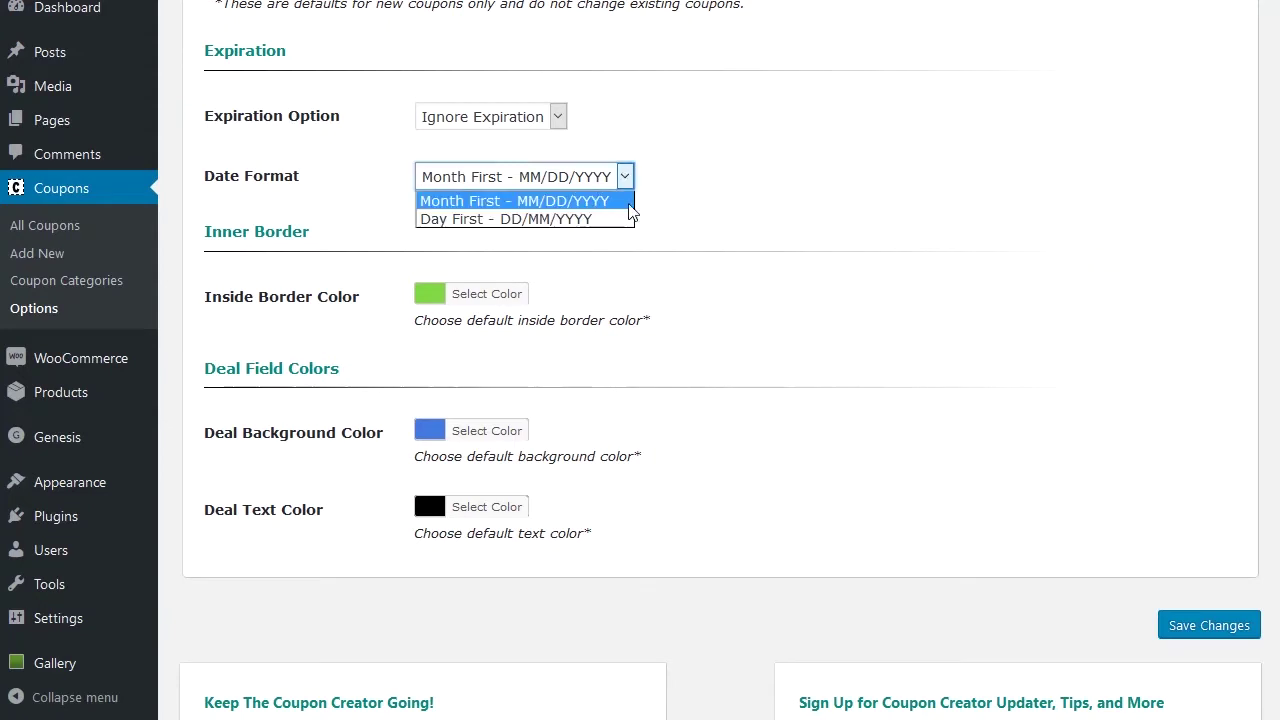
click(547, 122)
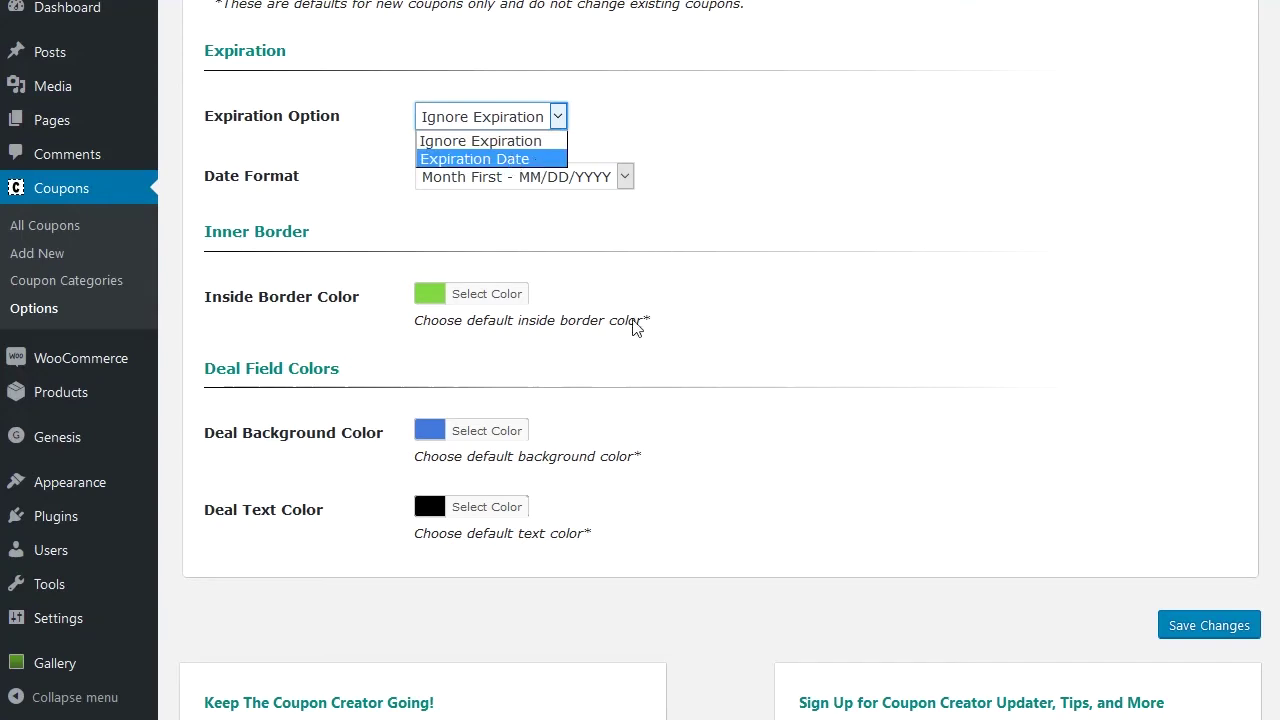
click(580, 374)
Review the plugin's Link Attributes and Permalinks options, including the print view settings and the Coupon Print Template Slug
scroll(357, 137, up, 3)
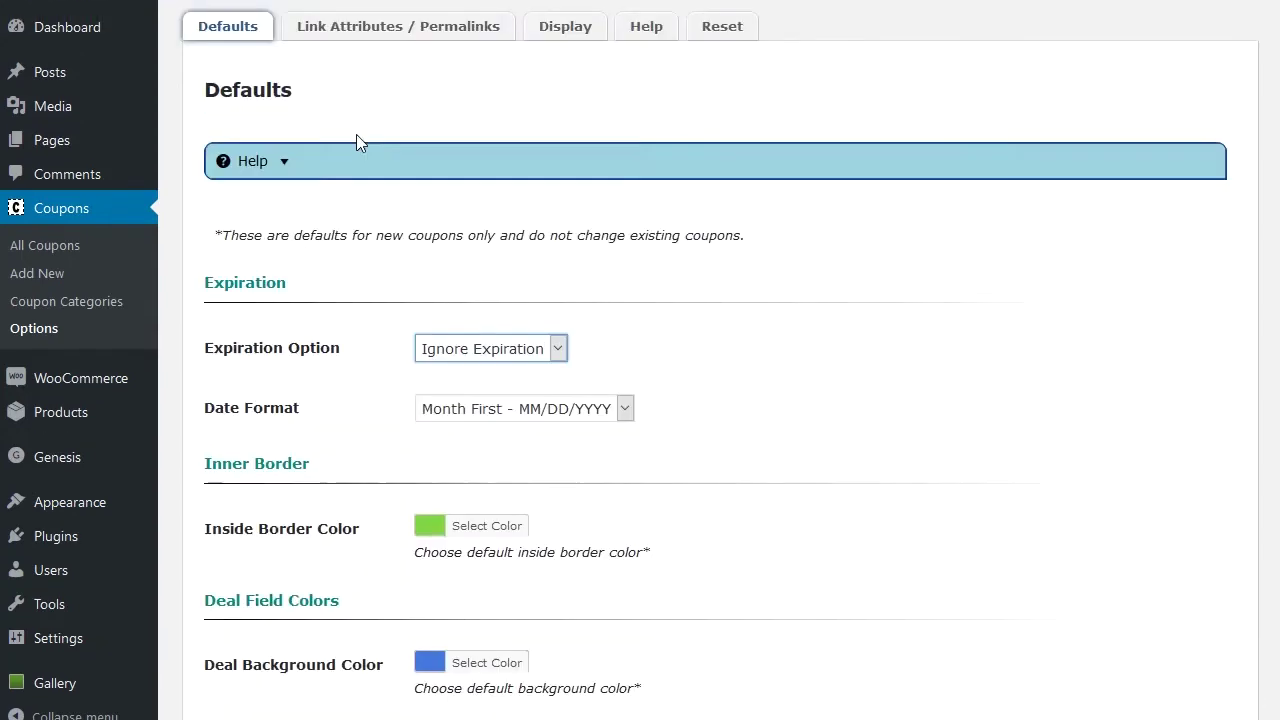
click(362, 26)
scroll(443, 268, down, 1)
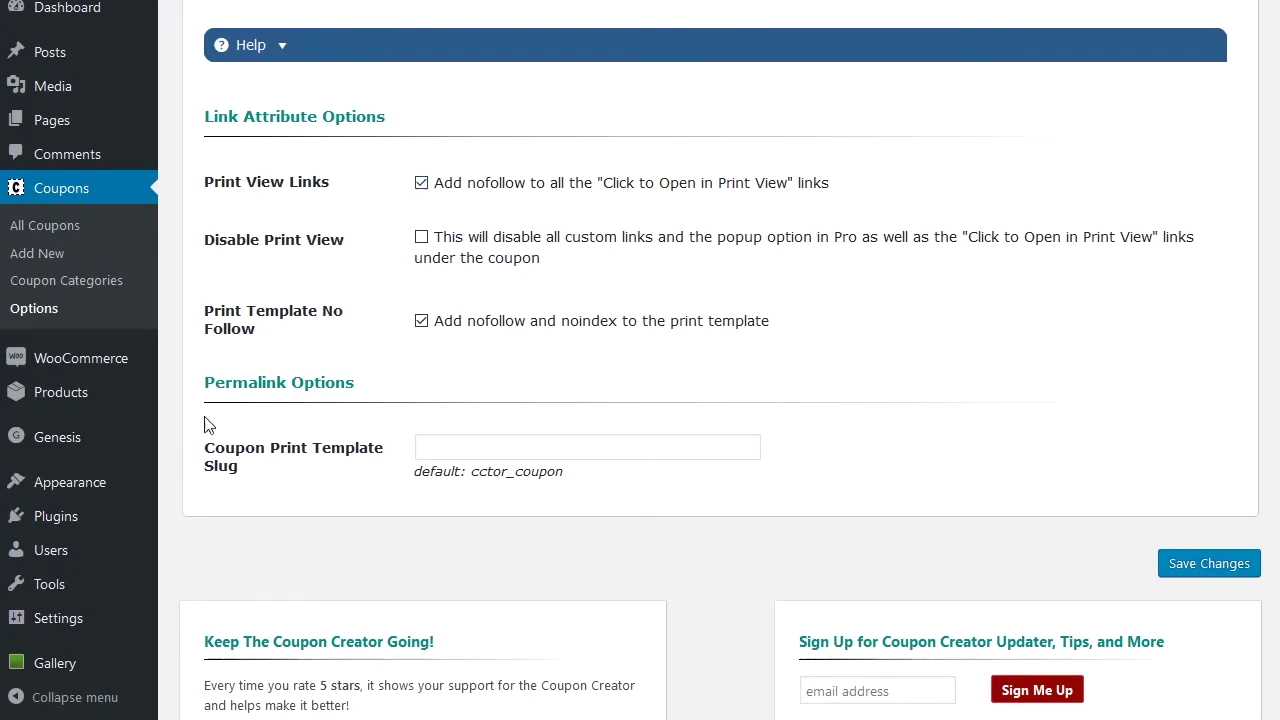
scroll(278, 398, down, 1)
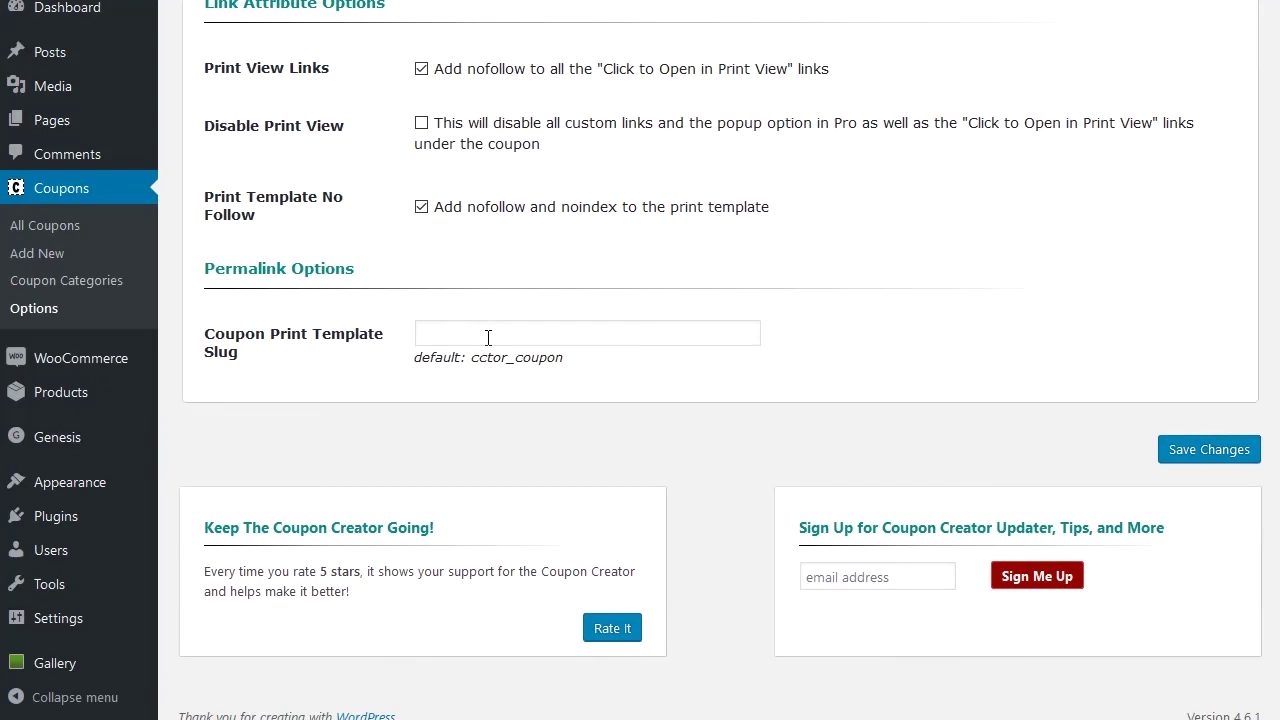
Review the plugin's Display options for Custom Coupon Styles, Auto P Filter, Print View Base CSS and Coupon Search
scroll(484, 320, up, 3)
click(540, 157)
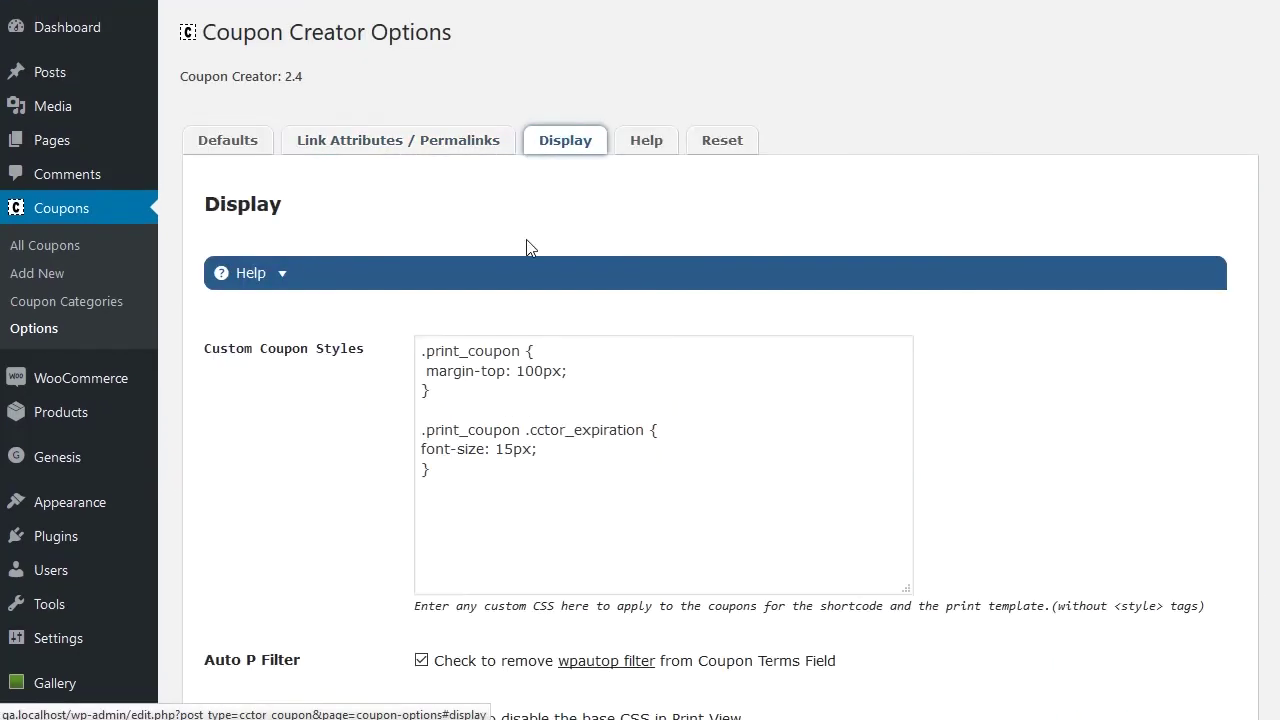
scroll(443, 338, down, 2)
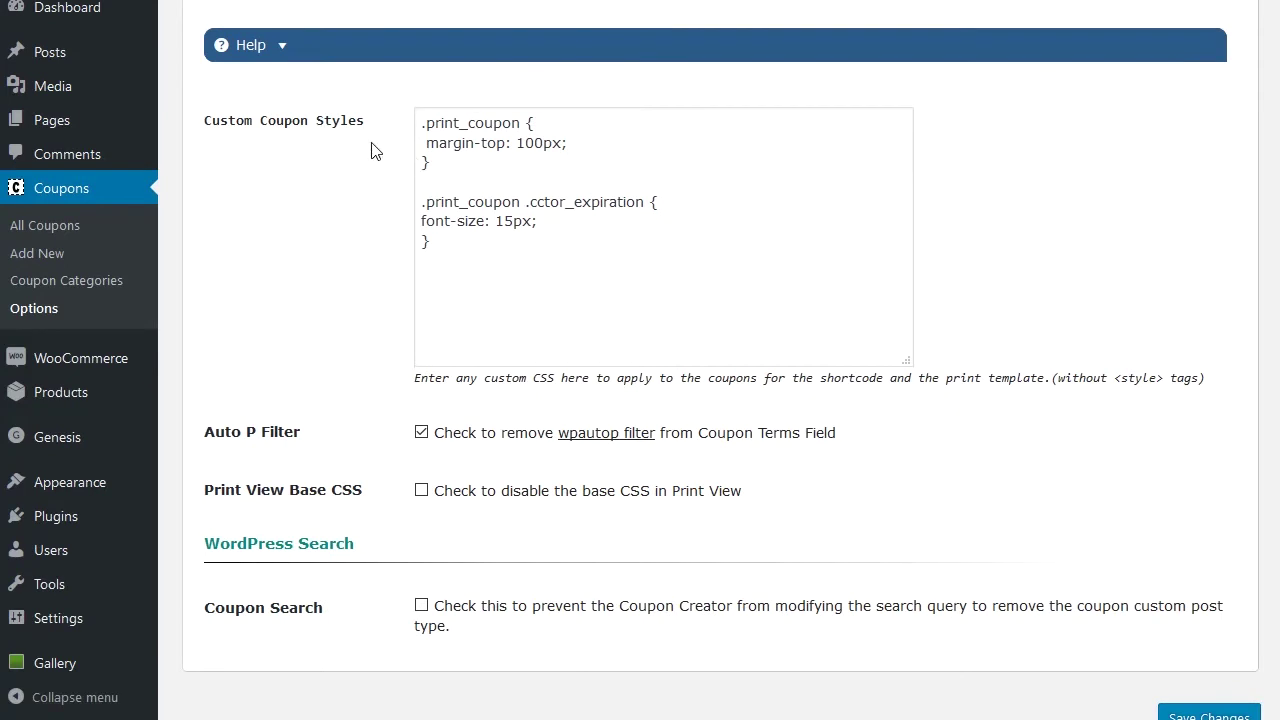
drag(370, 145, 348, 302)
key(Escape)
scroll(320, 331, down, 3)
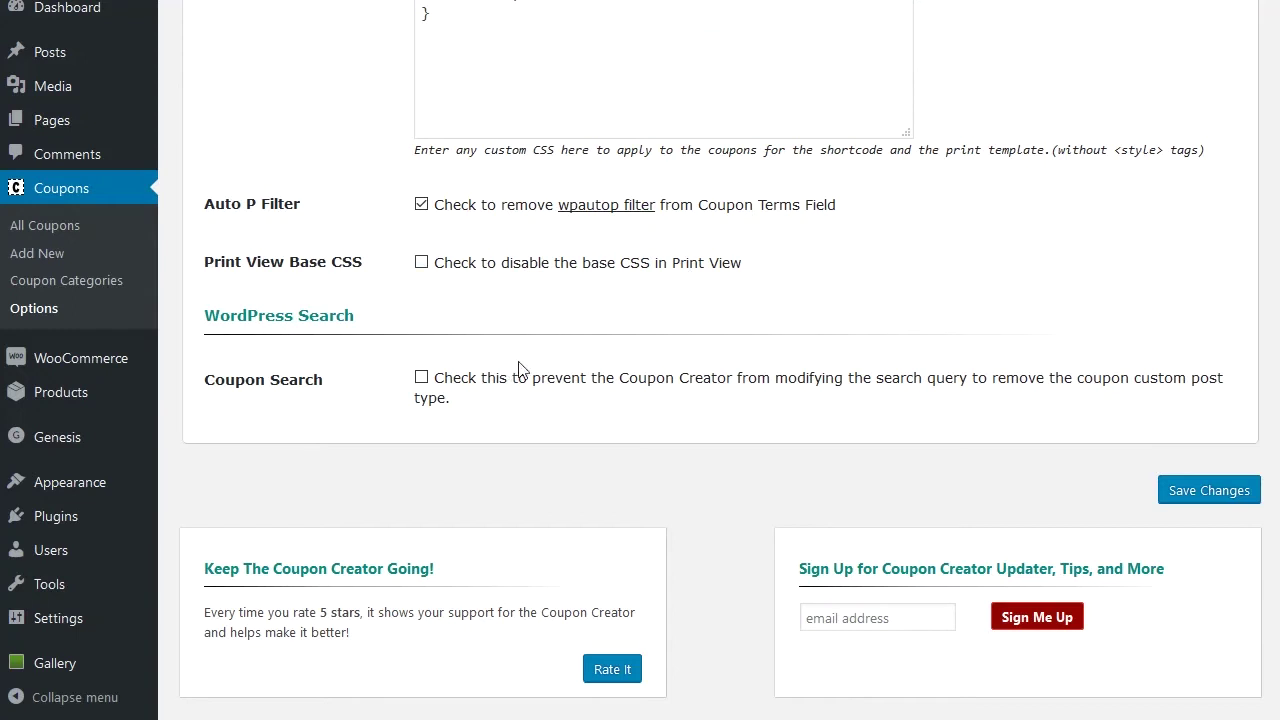
scroll(413, 362, down, 1)
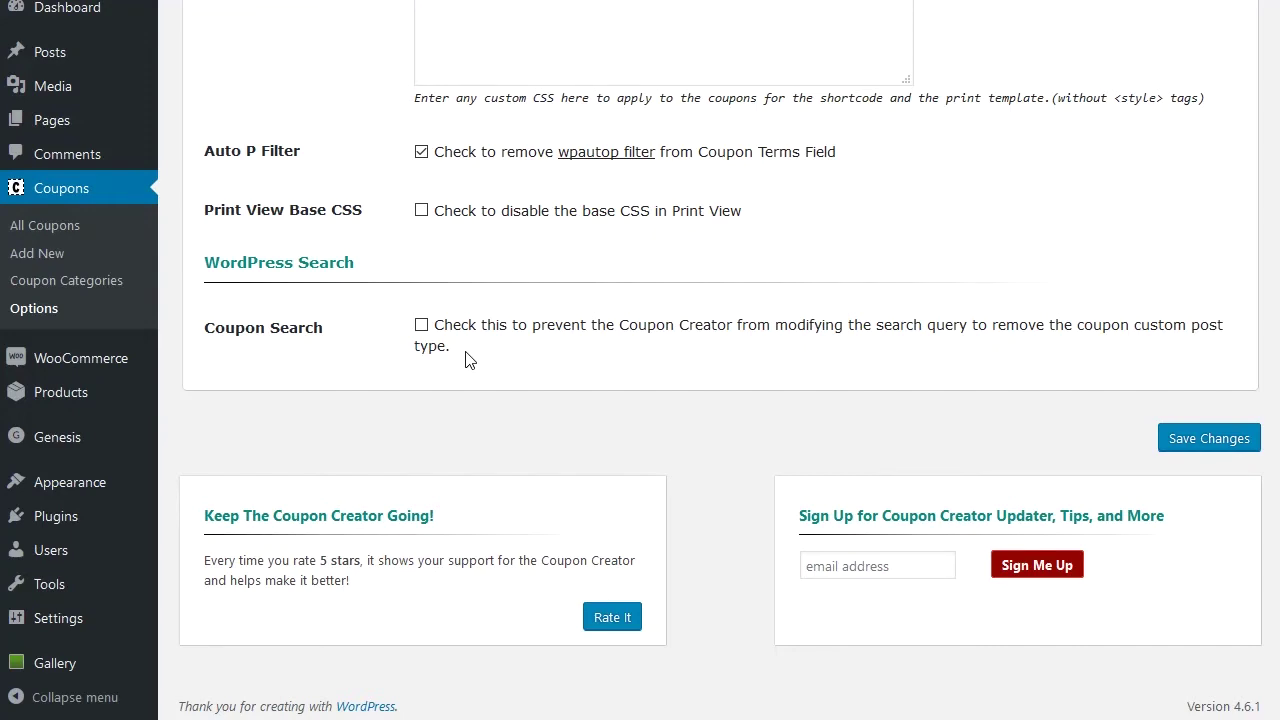
Look over the plugin options' Help guides and the Reset section
scroll(493, 360, up, 5)
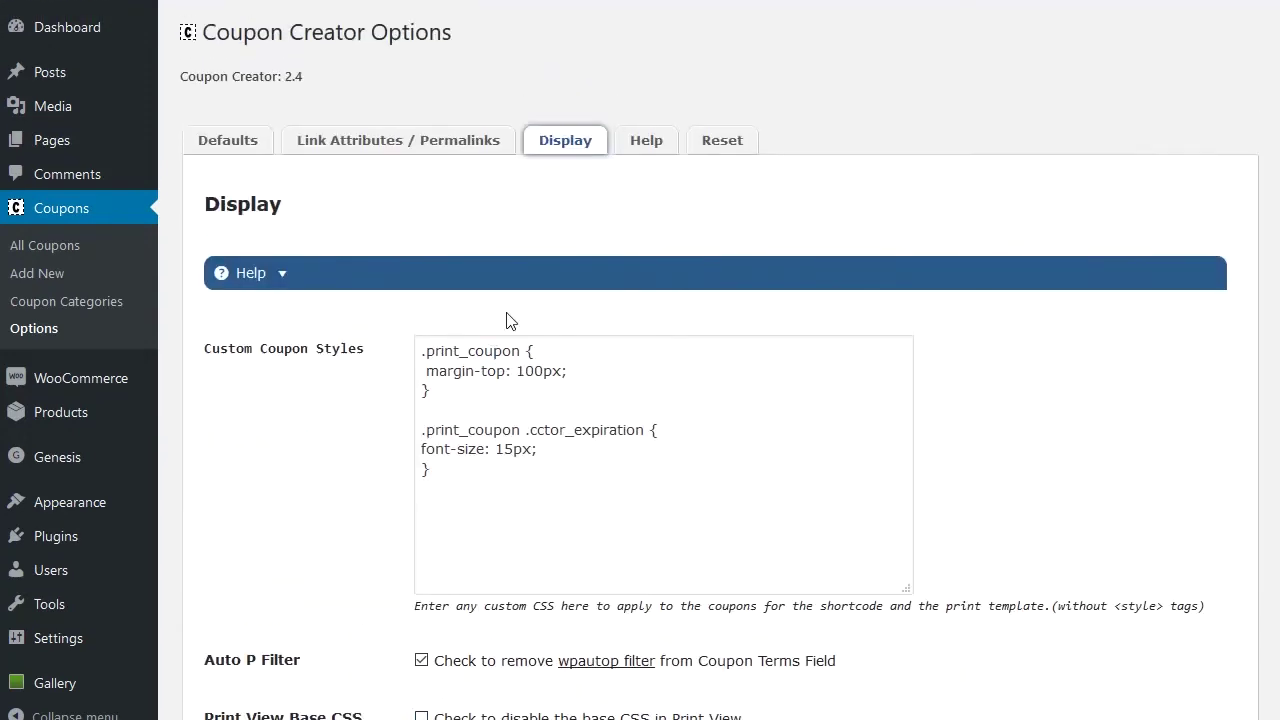
click(645, 146)
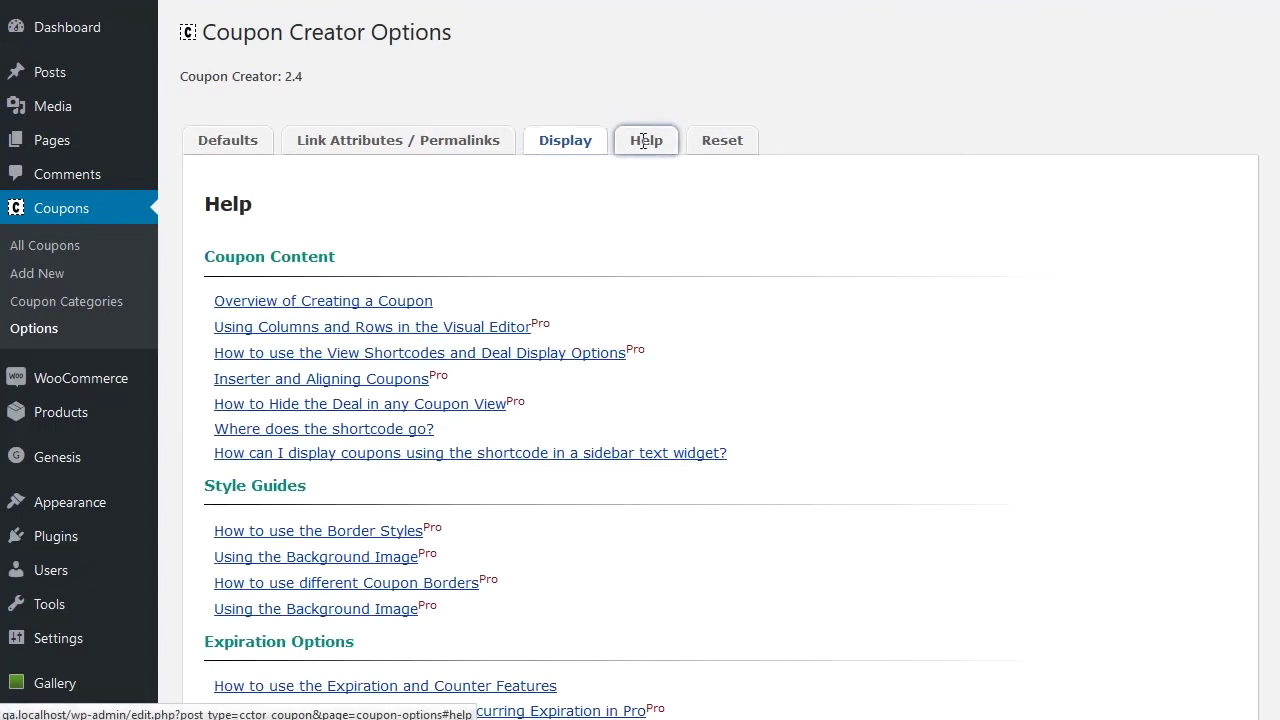
click(723, 150)
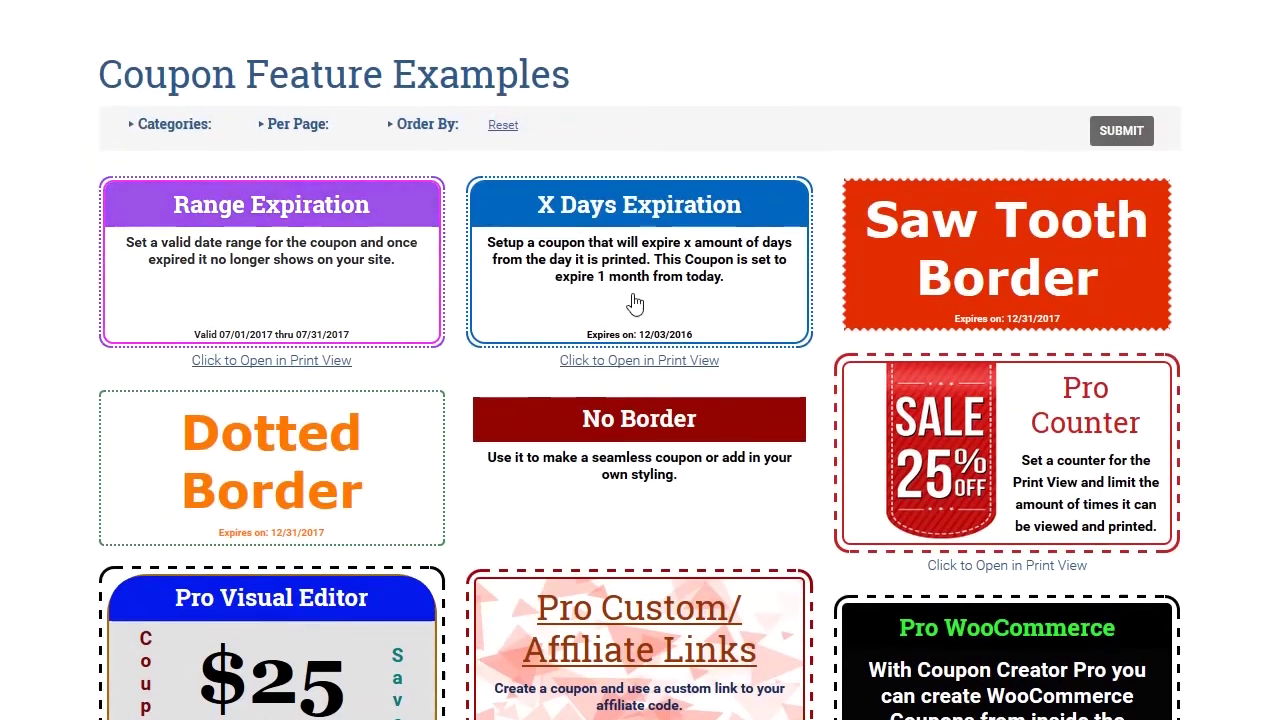
Check the available Categories, Per Page and Order By filter choices on the Coupon Feature Examples page
click(174, 126)
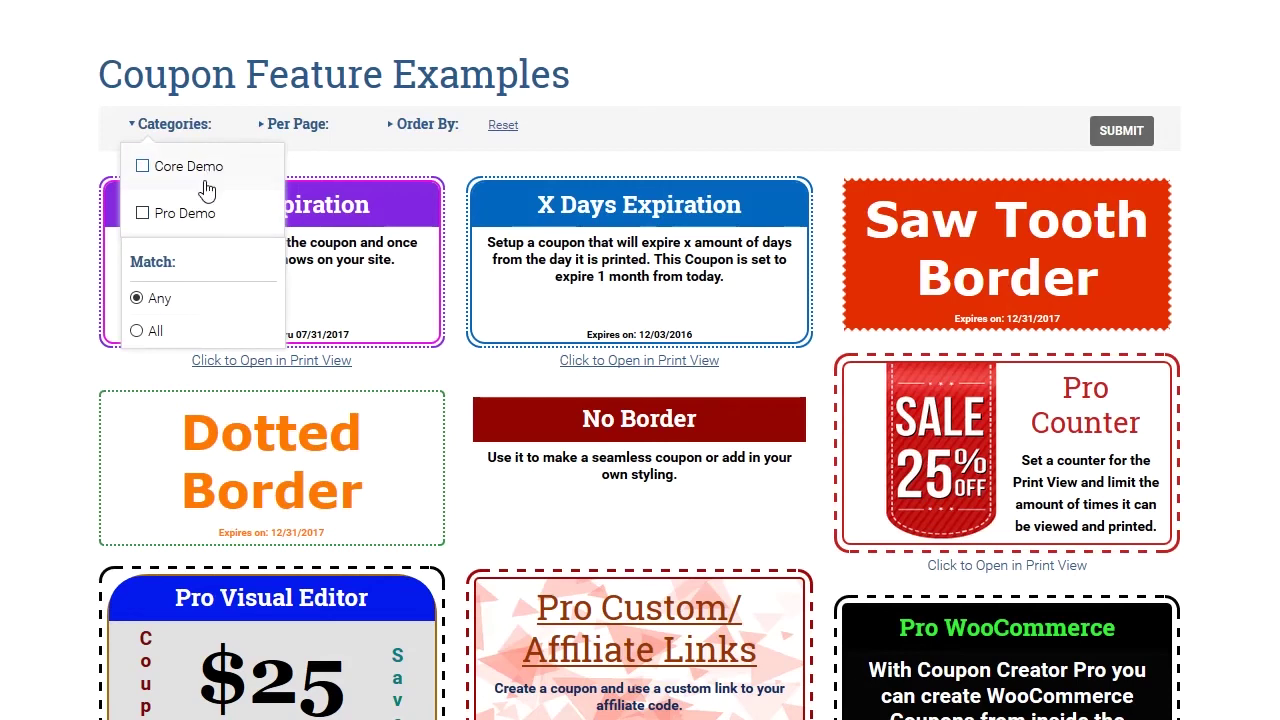
click(293, 130)
click(305, 178)
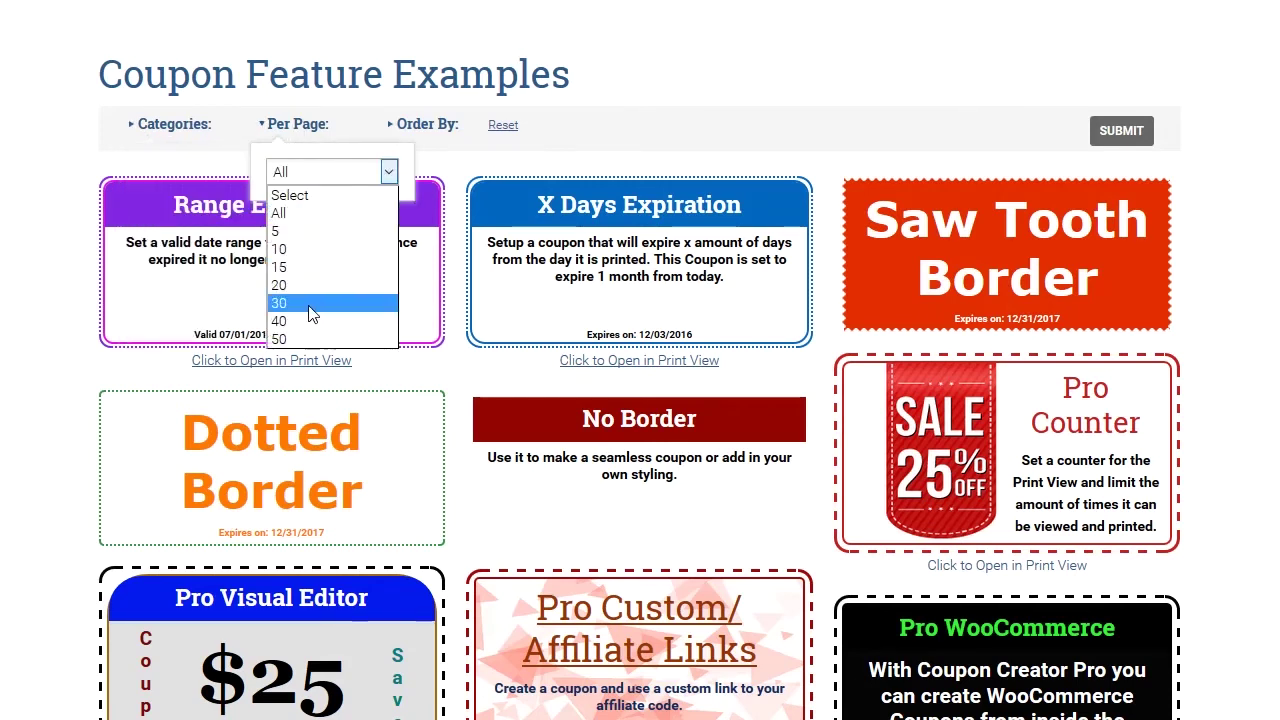
click(427, 124)
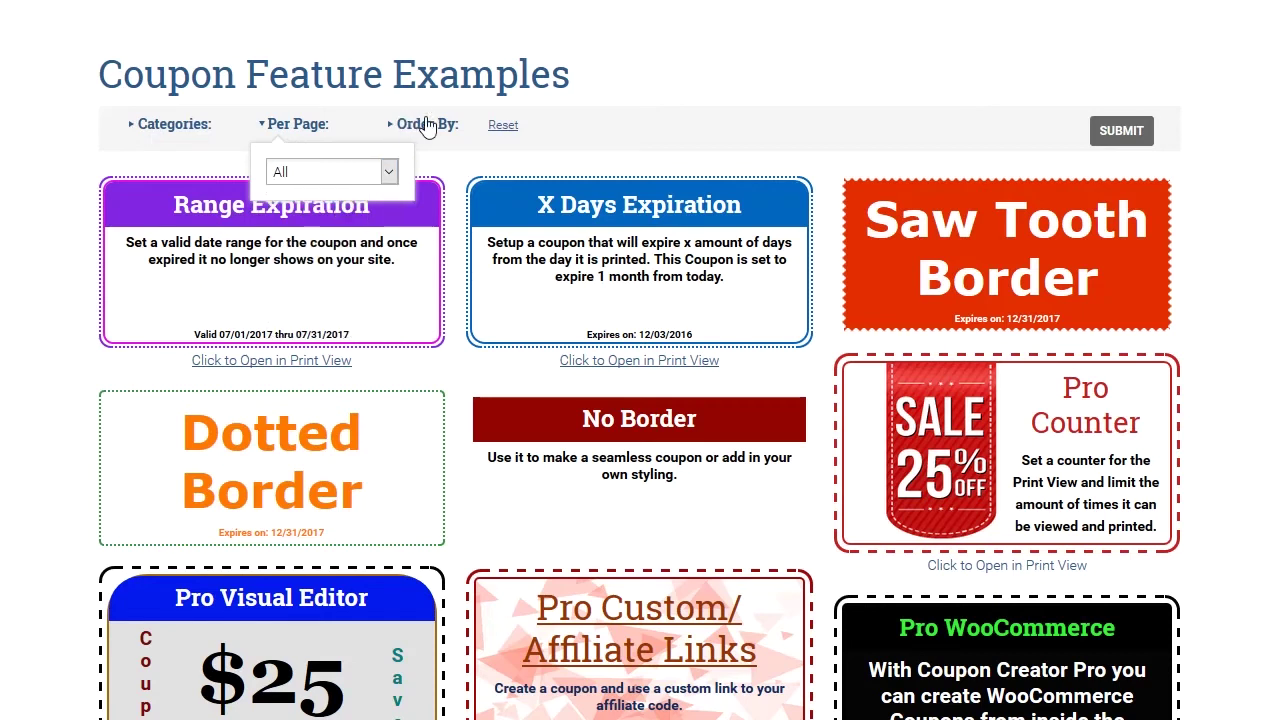
click(427, 124)
click(425, 172)
click(600, 162)
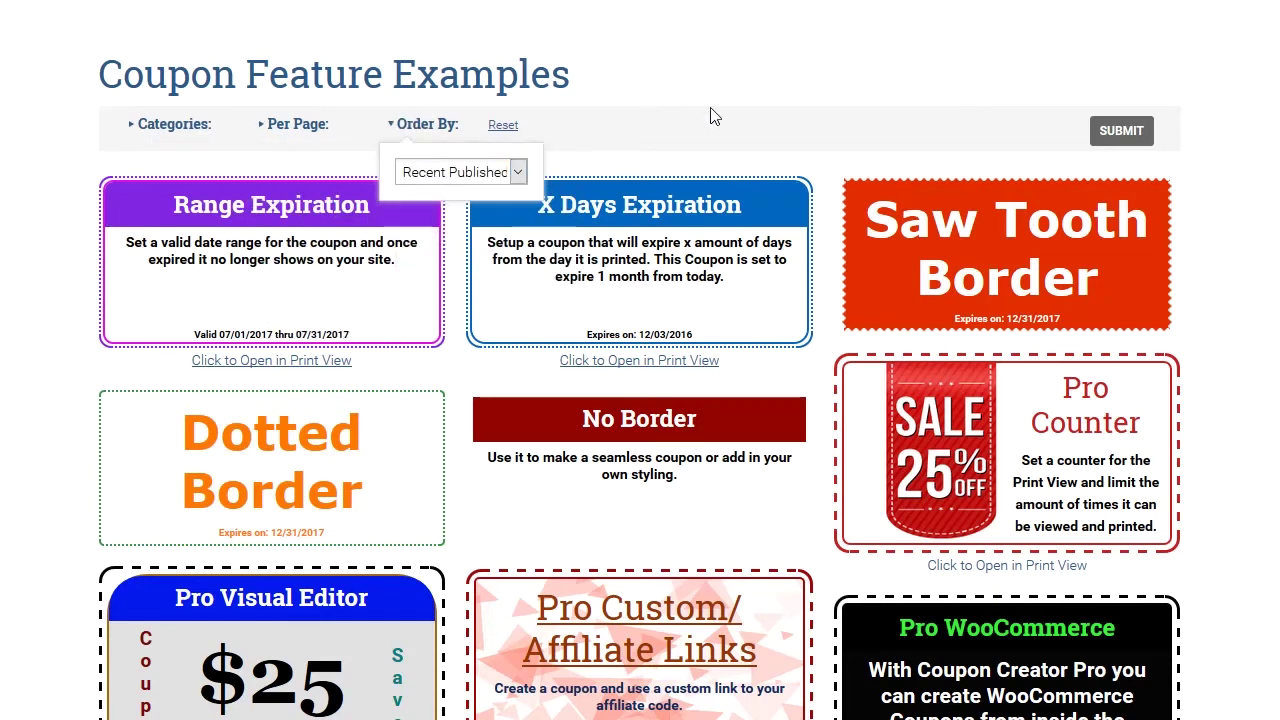
Filter the coupon examples by the Core Demo category, and switch the filter to Pro Demo
click(190, 126)
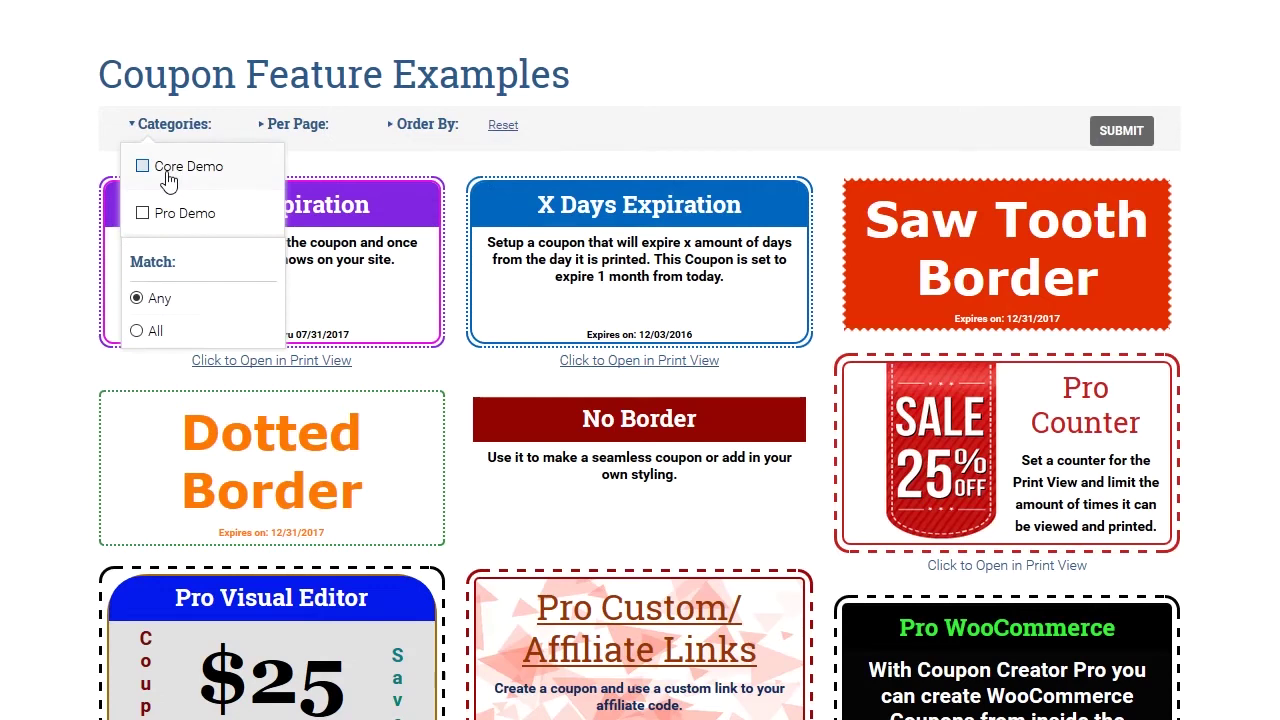
click(1118, 140)
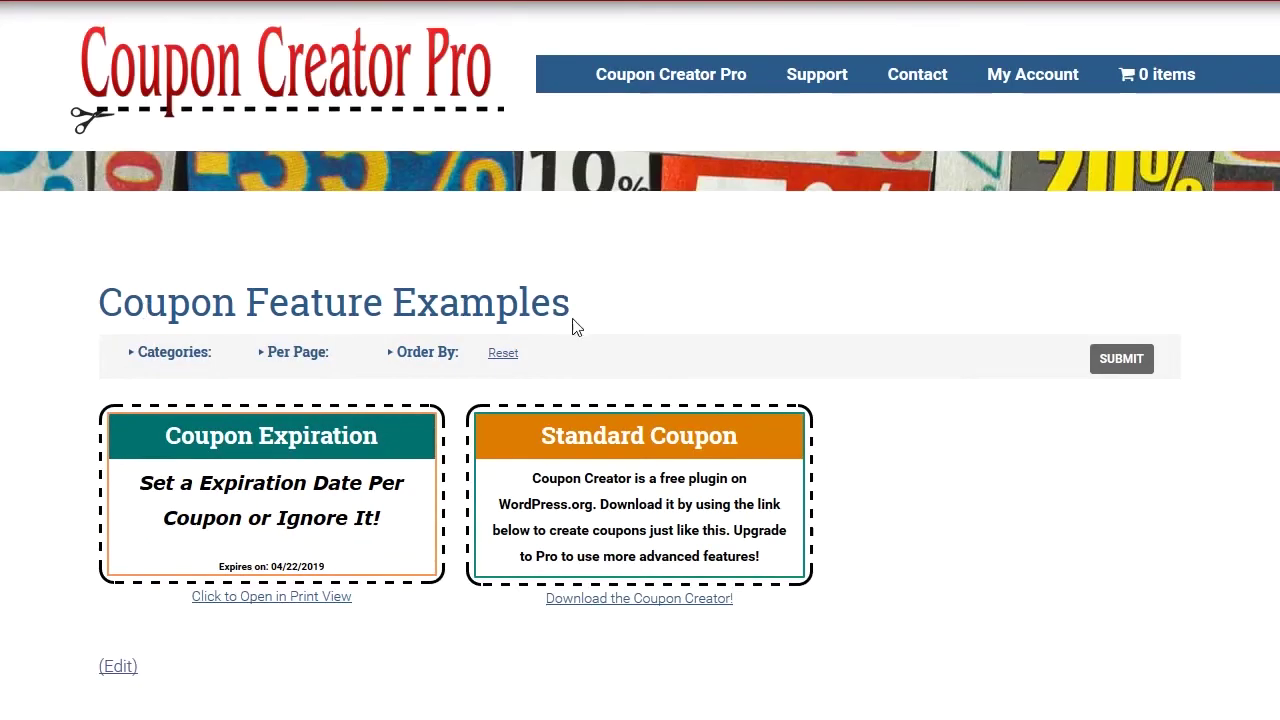
click(166, 361)
click(165, 398)
click(172, 444)
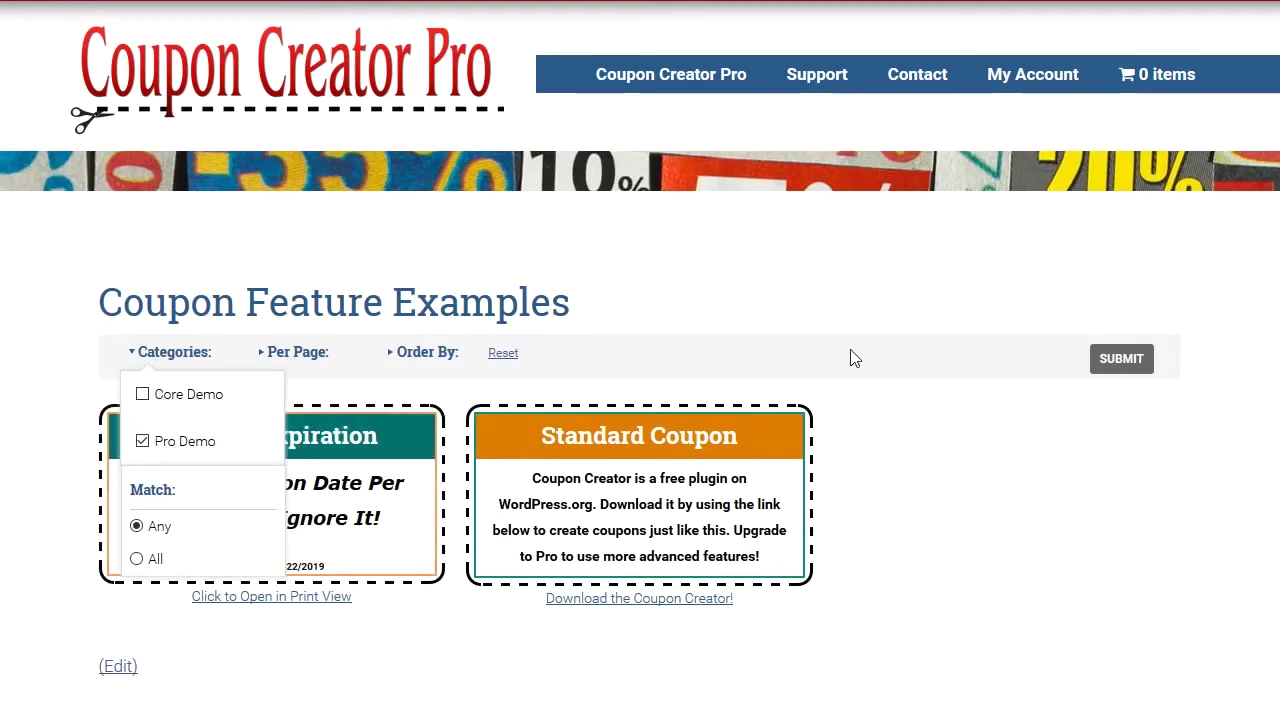
click(1146, 364)
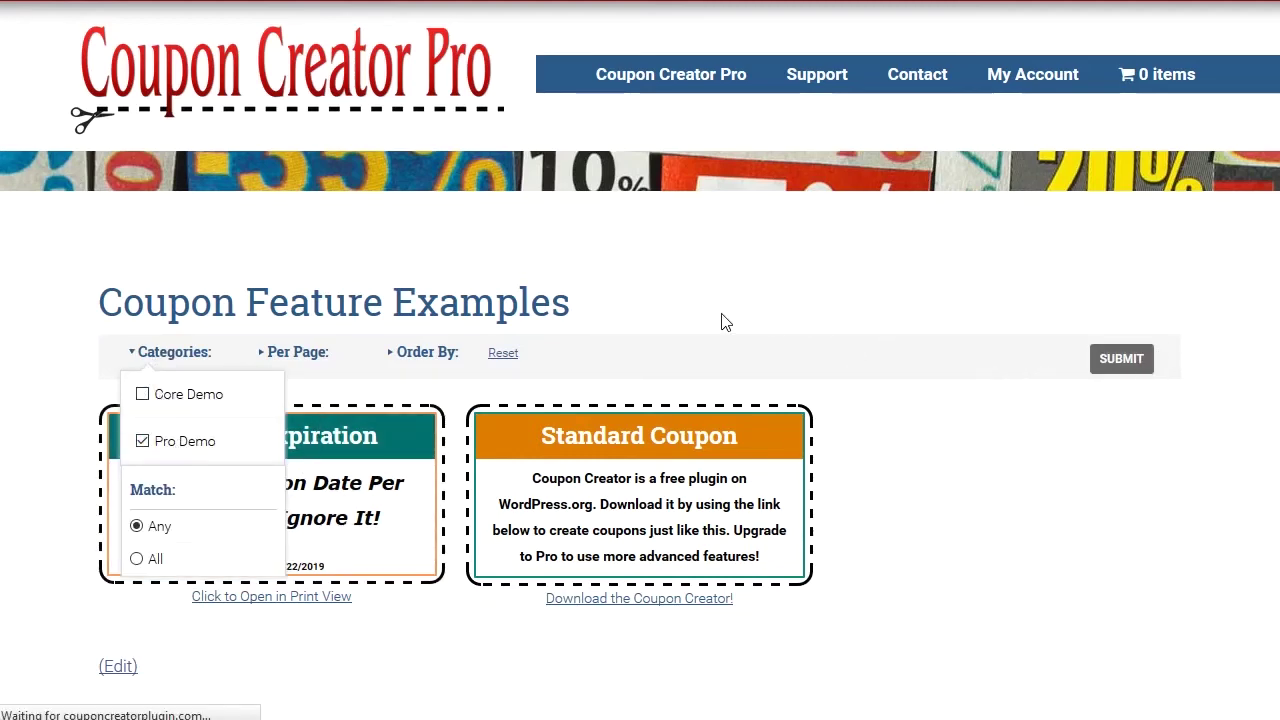
Examine the Saw Tooth Border, Dotted Border and No Border coupons among the Pro examples
scroll(687, 314, down, 3)
scroll(687, 309, down, 1)
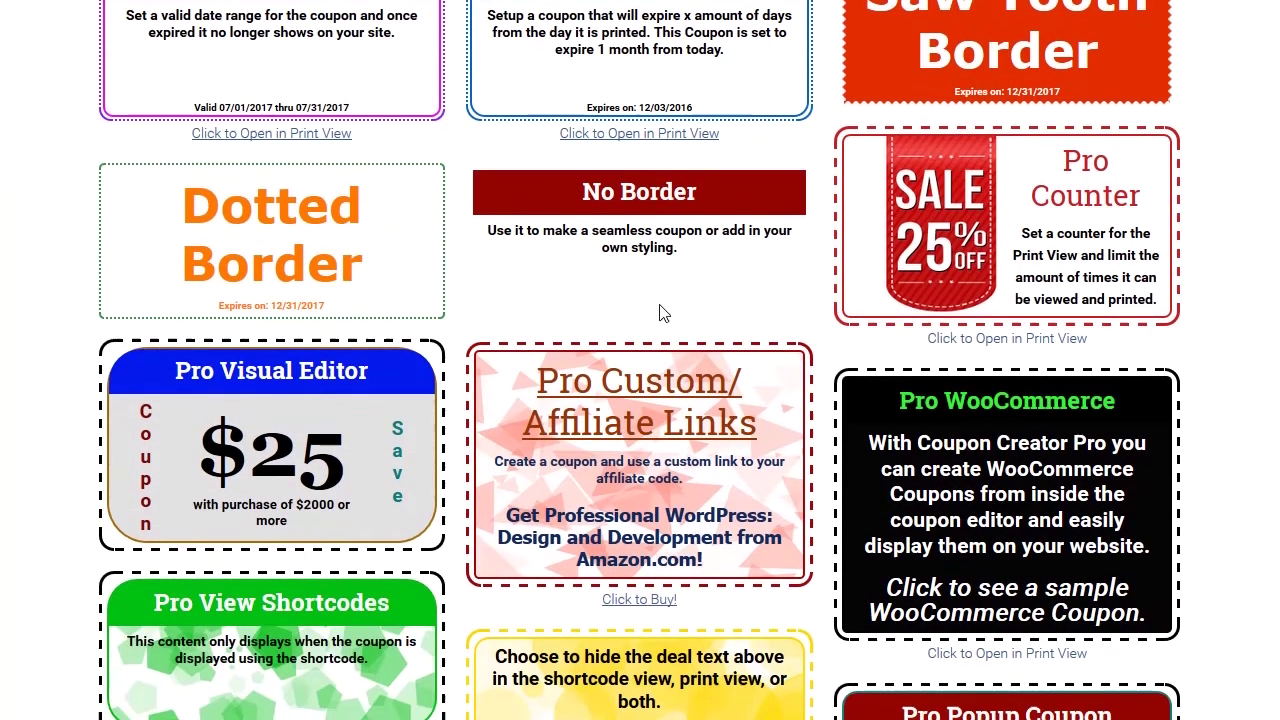
scroll(687, 309, up, 1)
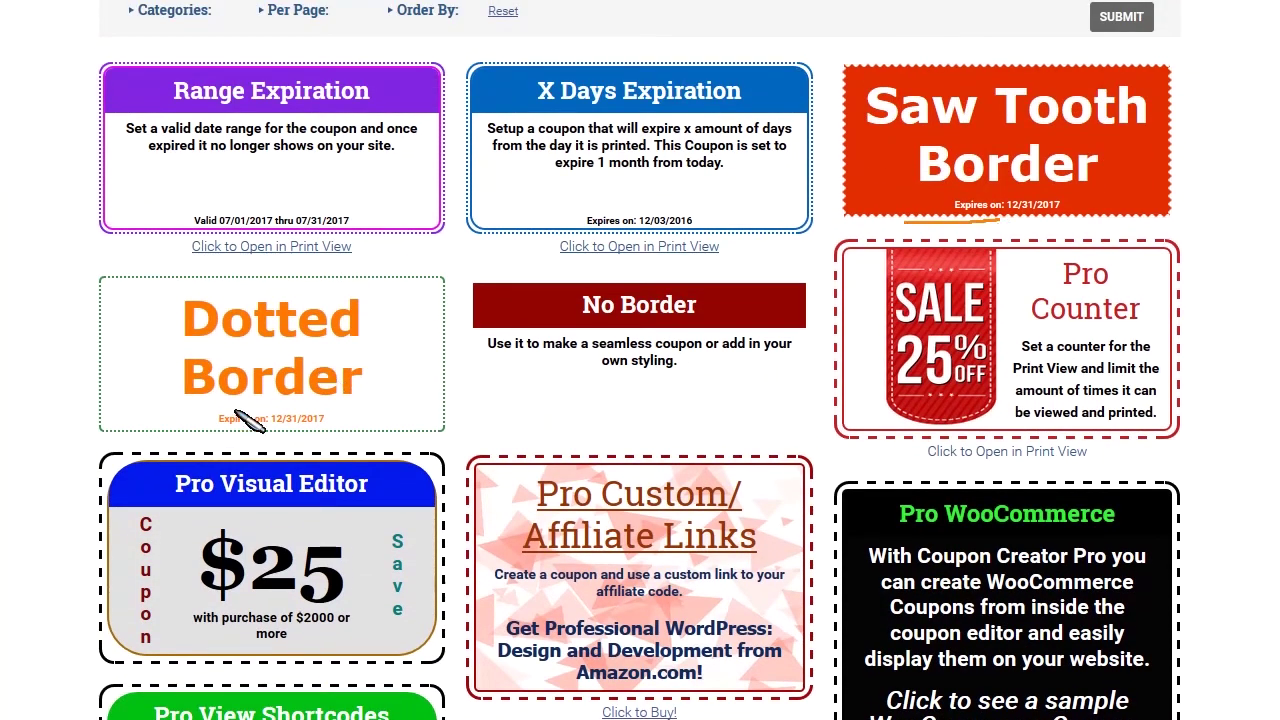
drag(230, 415, 366, 413)
drag(528, 410, 705, 408)
key(Escape)
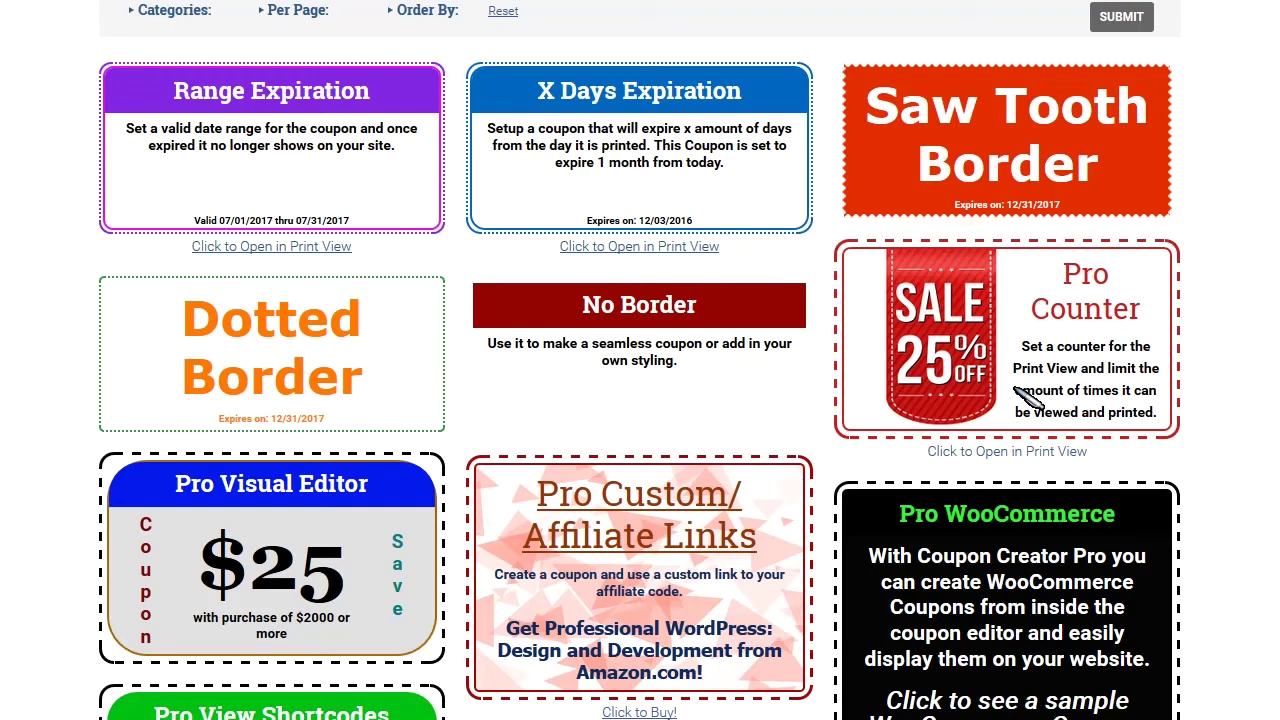
Examine the validity dates of the Range Expiration and X Days Expiration coupons
key(ctrl+2)
drag(210, 198, 430, 200)
drag(603, 194, 688, 194)
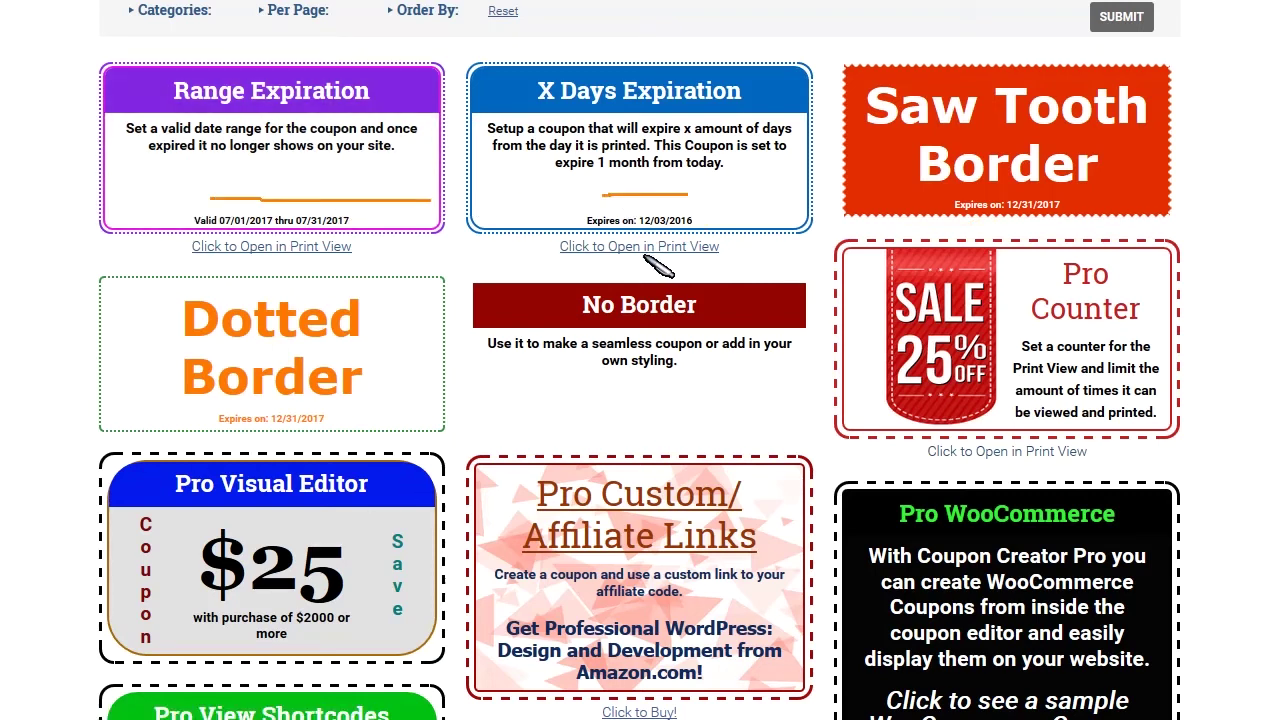
key(Escape)
View the Pro Counter coupon's print view in its popup, close it, and look over the remaining Pro coupons
scroll(400, 394, down, 3)
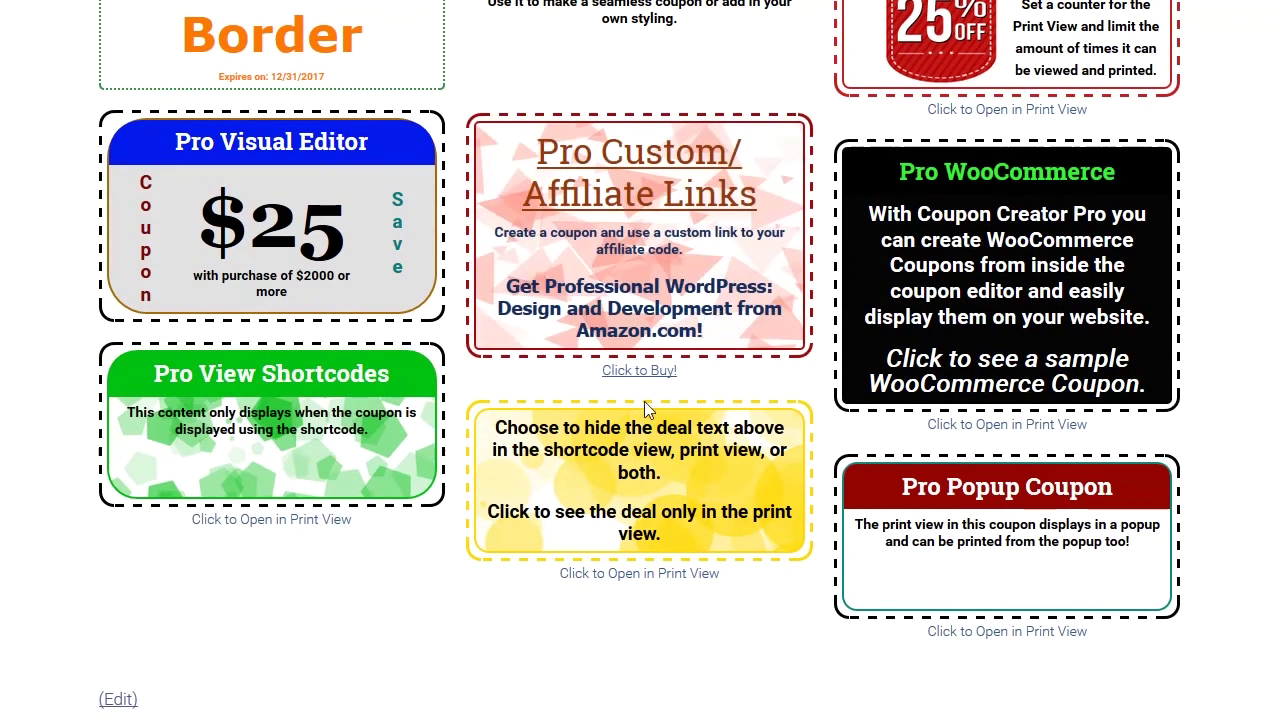
scroll(485, 460, up, 2)
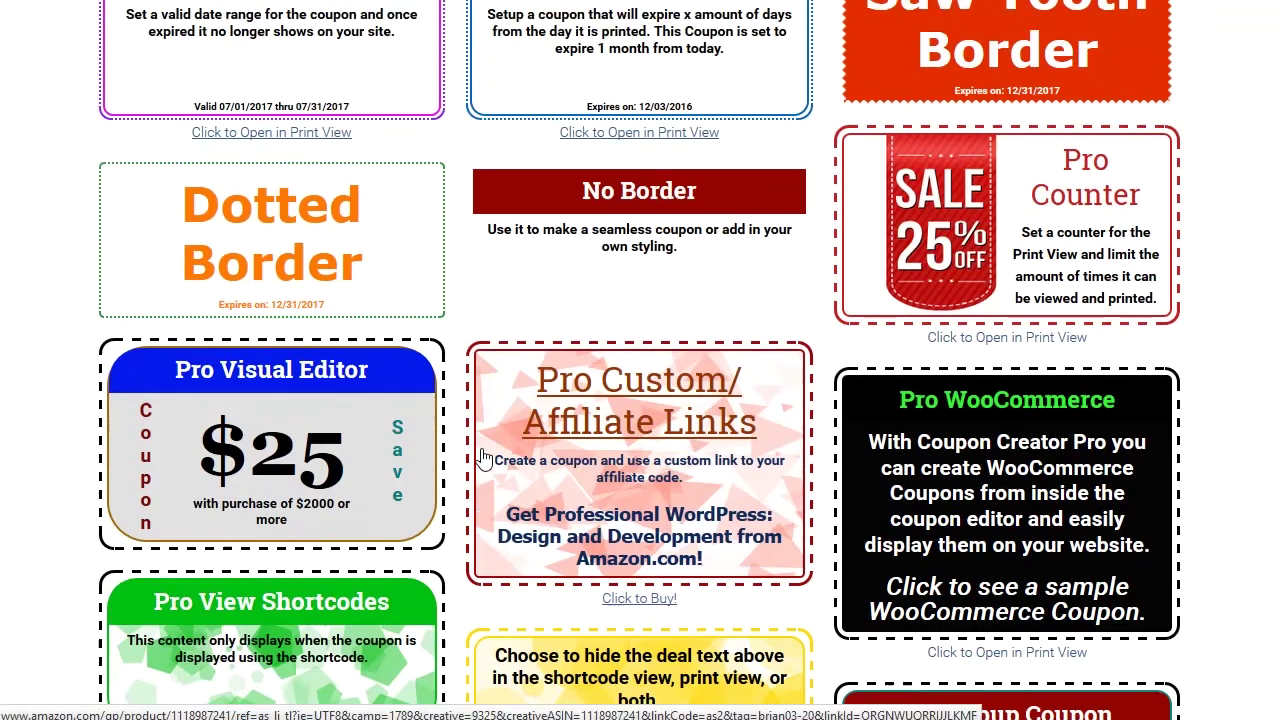
click(966, 203)
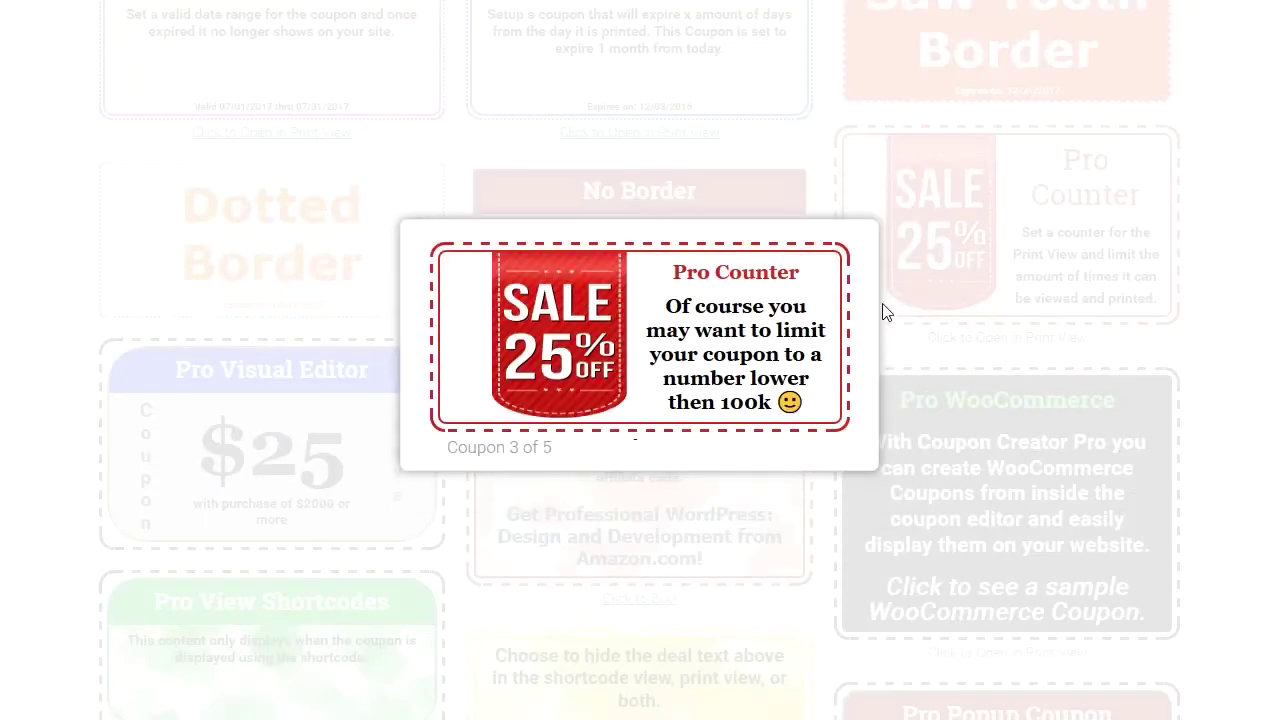
click(637, 515)
scroll(745, 490, down, 3)
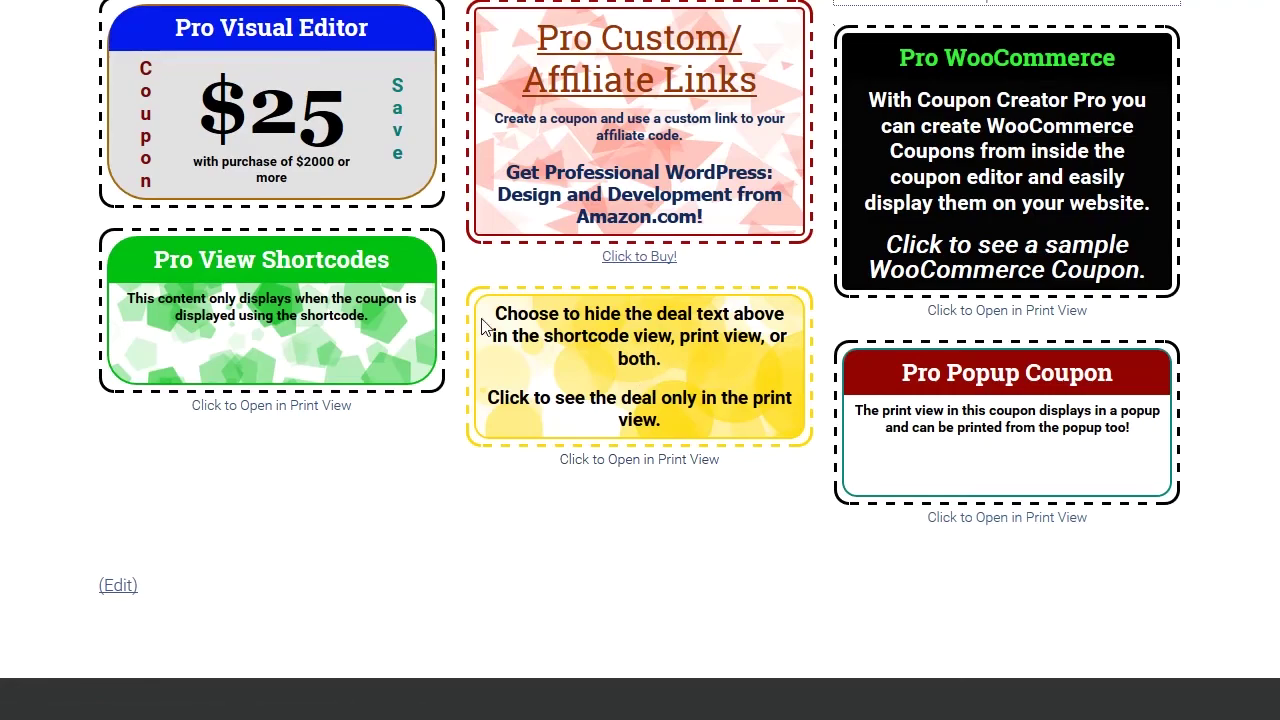
scroll(481, 327, up, 8)
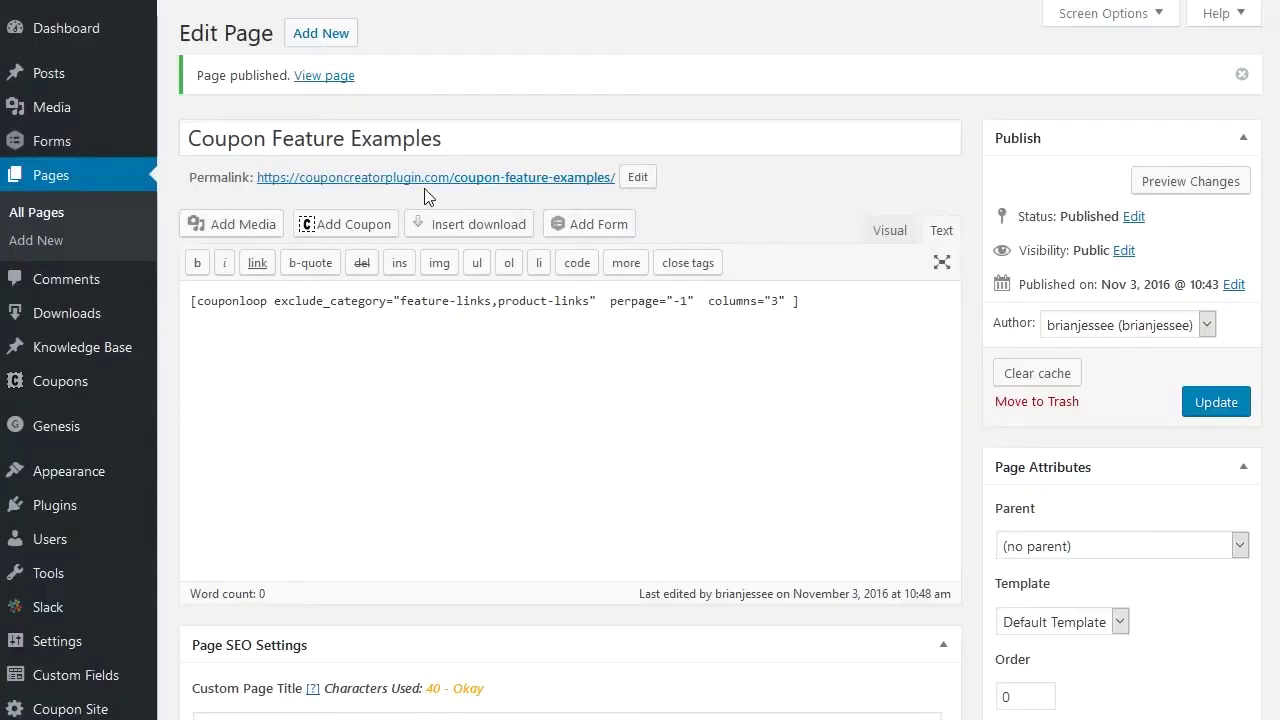
Examine the coupon inserter and the couponloop shortcode in the Coupon Feature Examples page editor
click(333, 226)
drag(197, 301, 400, 301)
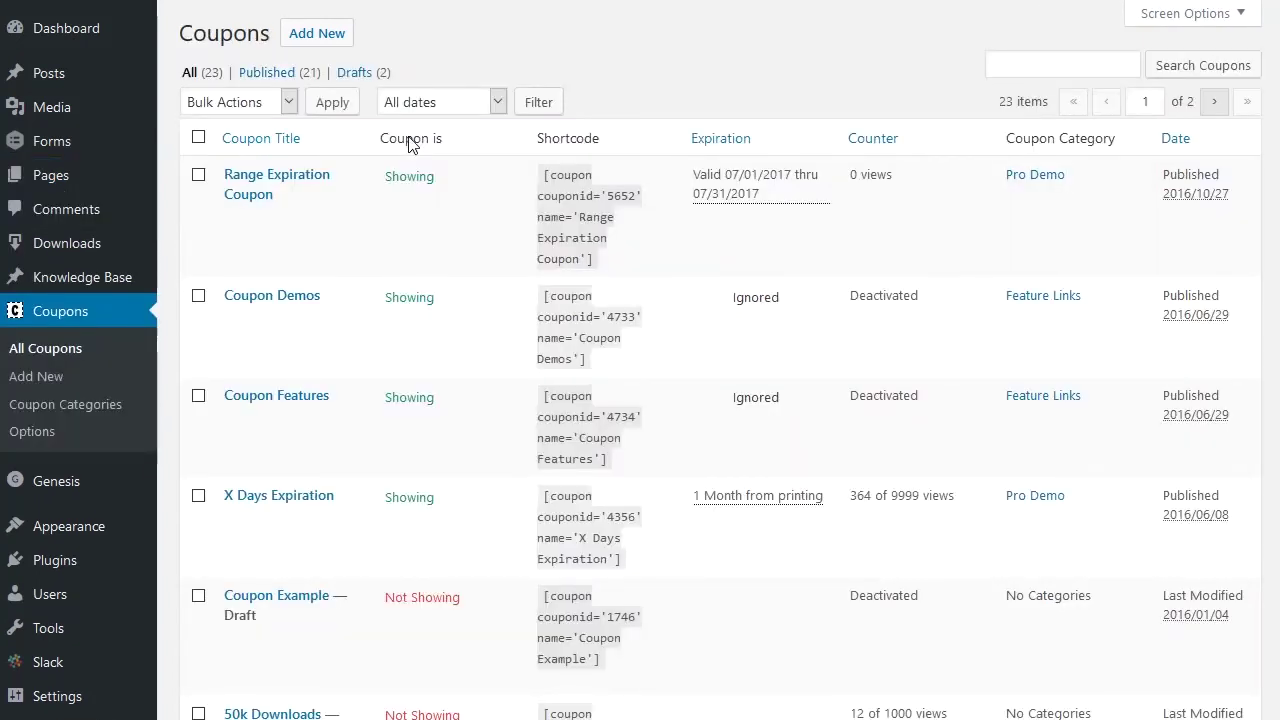
Review the Pro coupon list's showing status, expiration and view counter columns
mouse_move(390, 230)
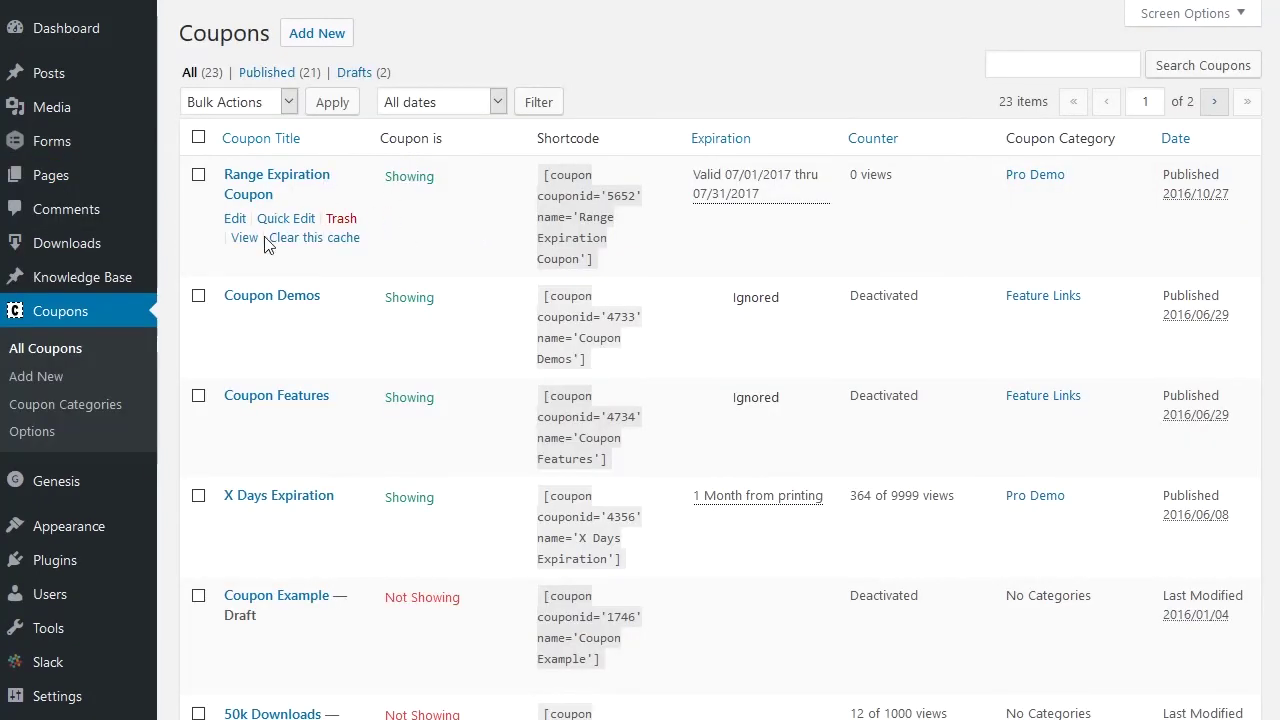
mouse_move(752, 310)
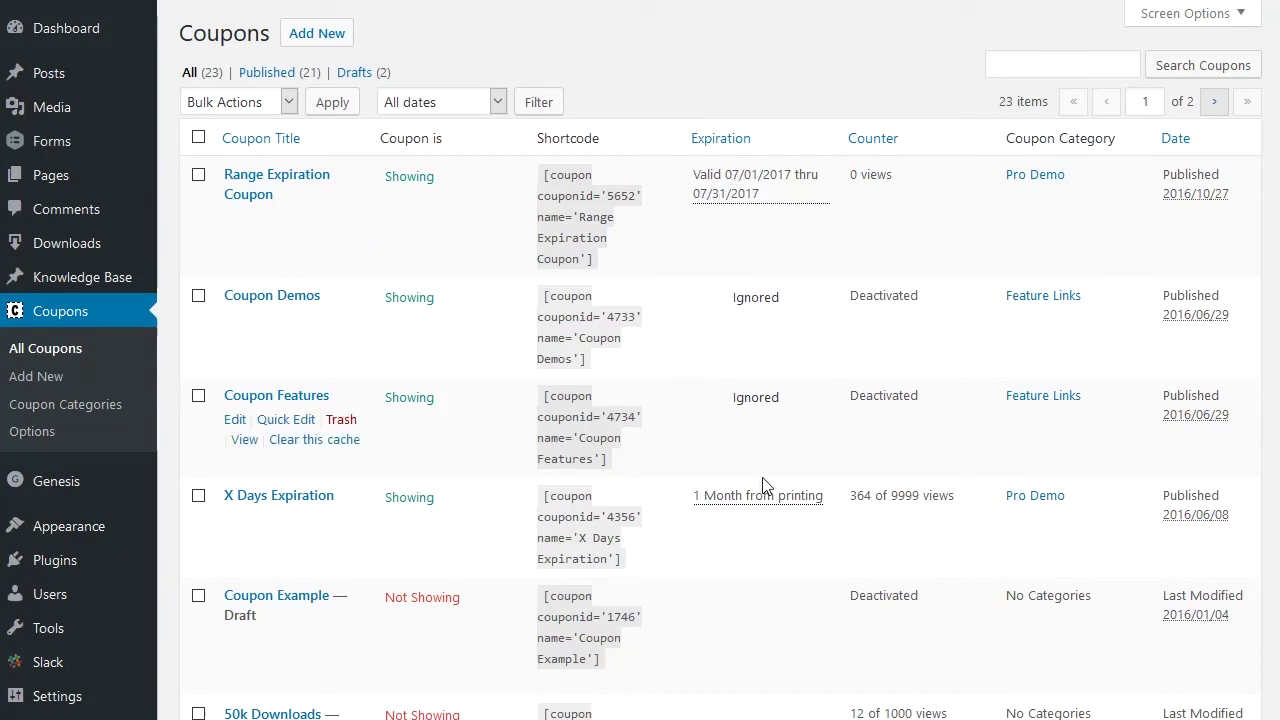
mouse_move(890, 248)
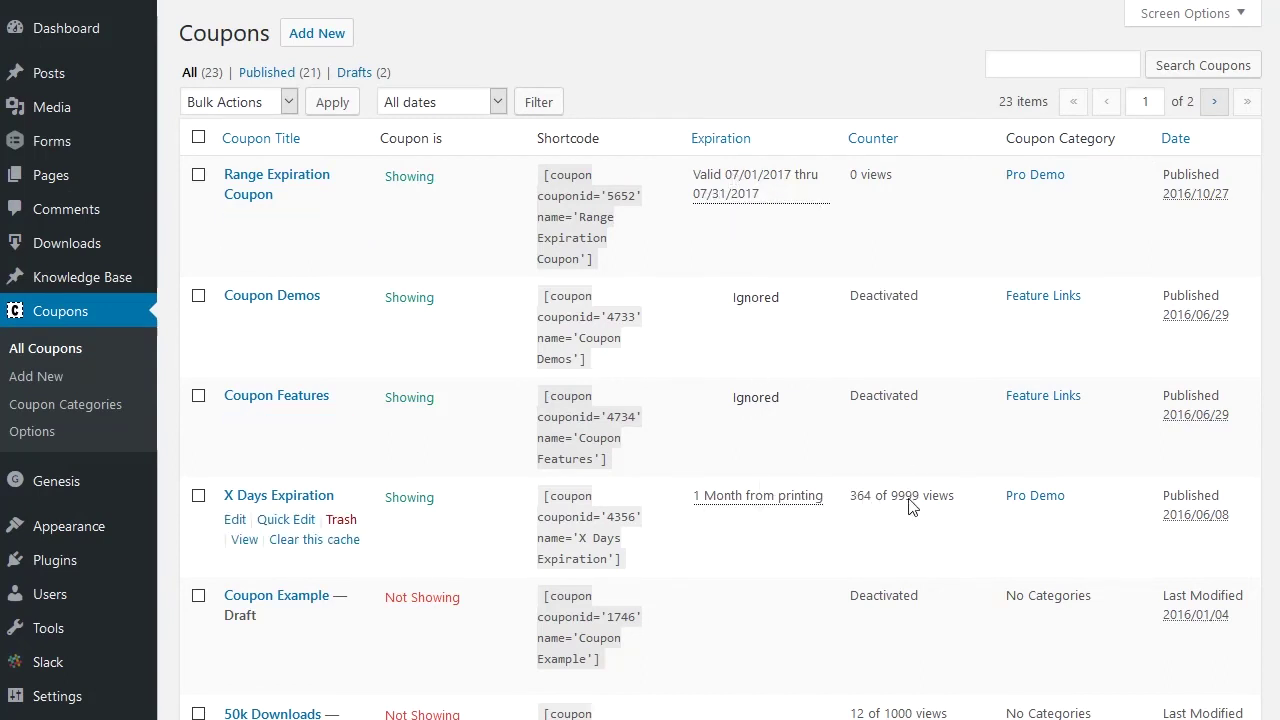
scroll(880, 251, down, 3)
mouse_move(912, 512)
scroll(900, 460, down, 2)
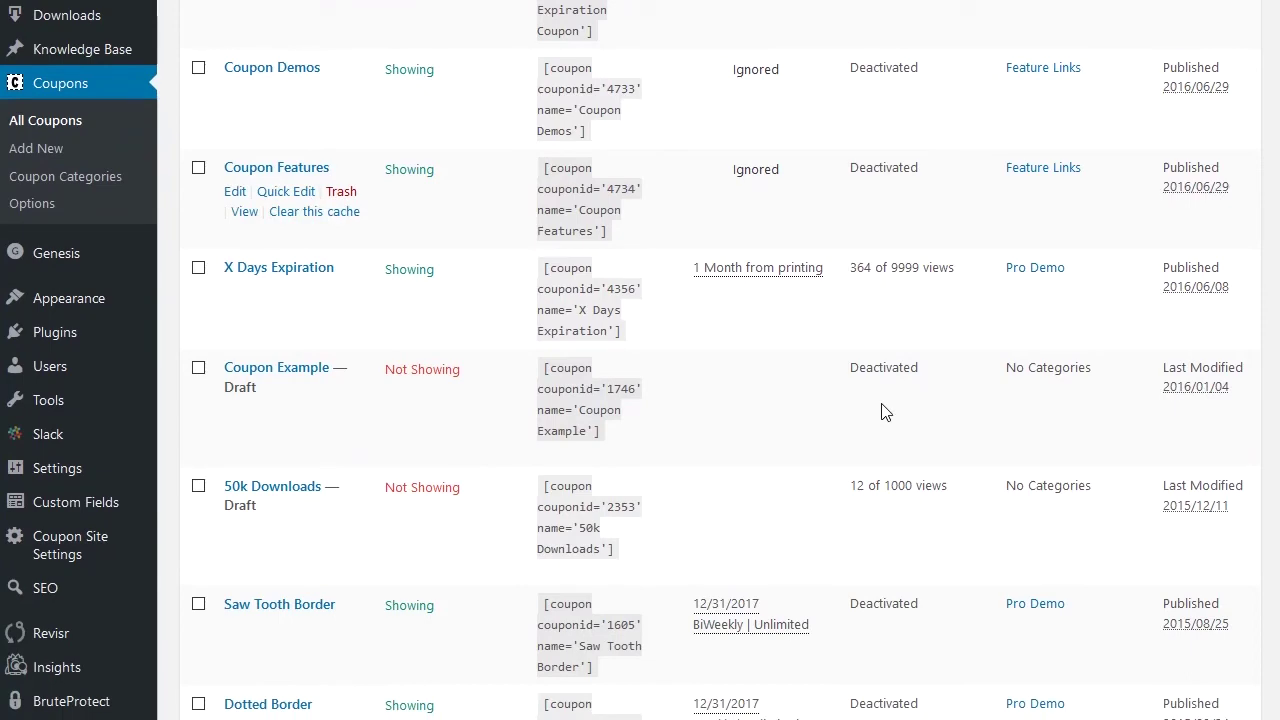
Open the Range Expiration Coupon for editing and check its showing status, validity dates and view counter
scroll(916, 470, up, 2)
scroll(918, 374, up, 2)
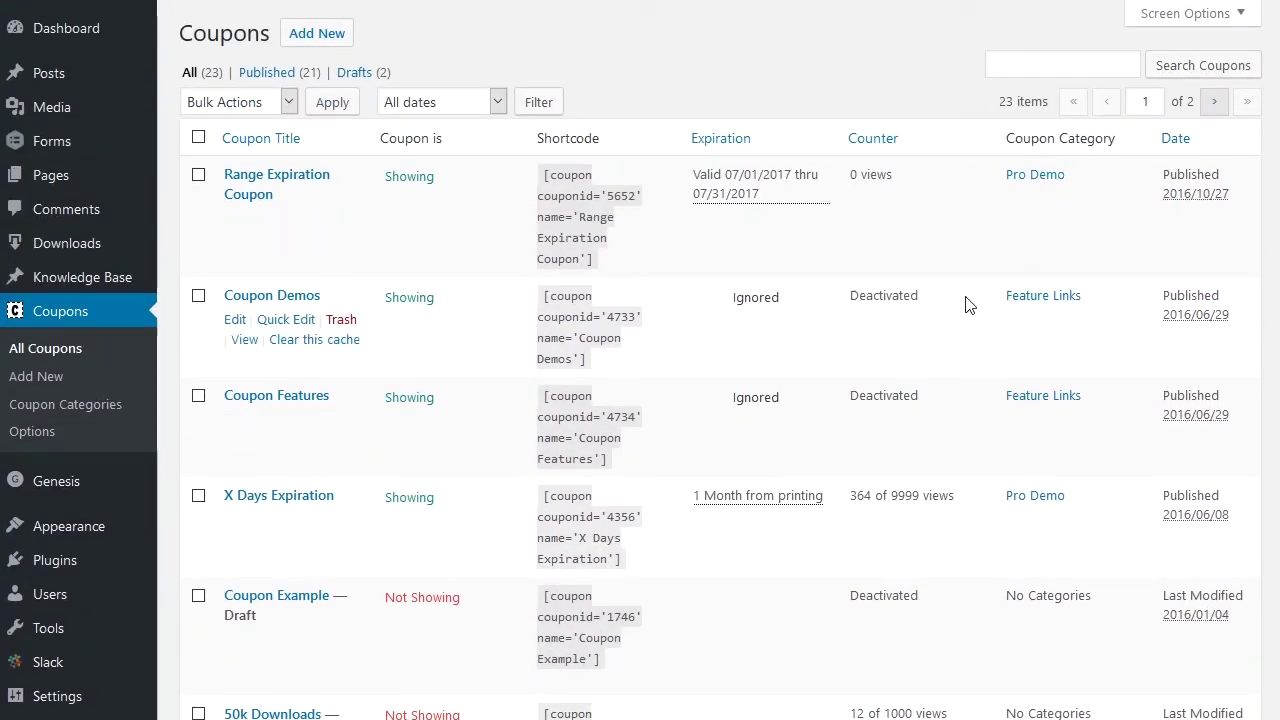
click(276, 175)
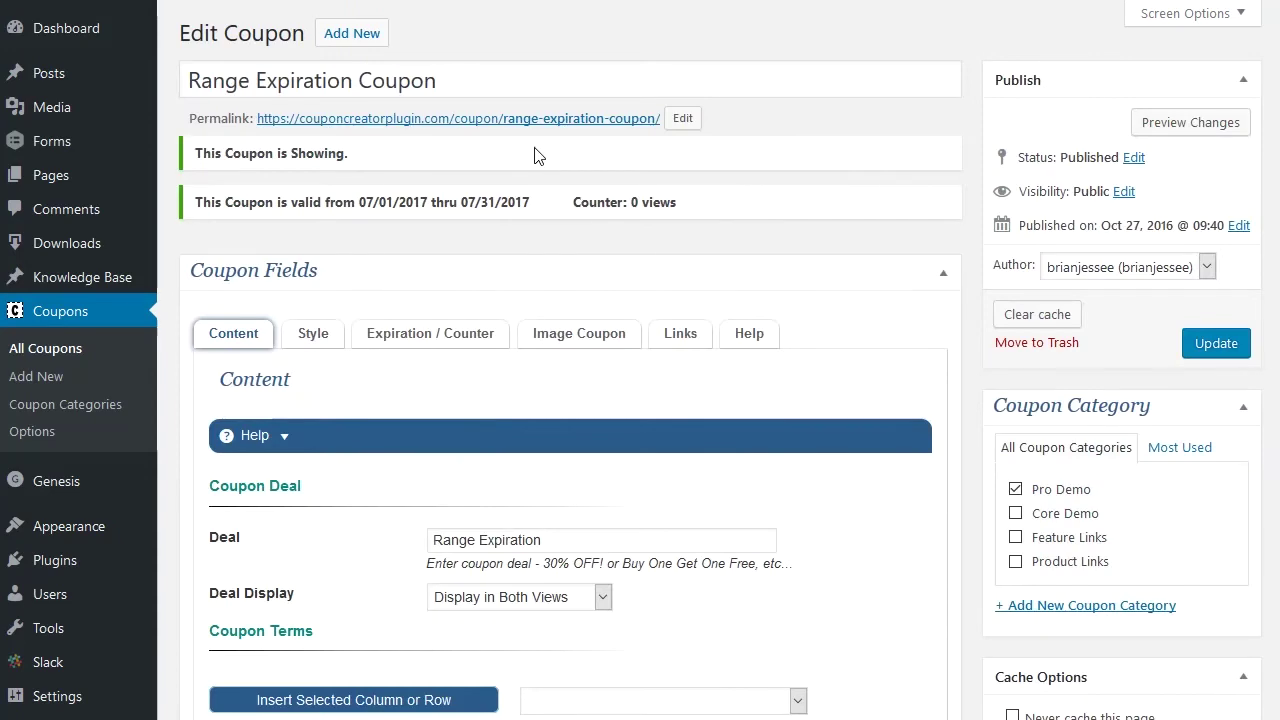
scroll(414, 221, down, 2)
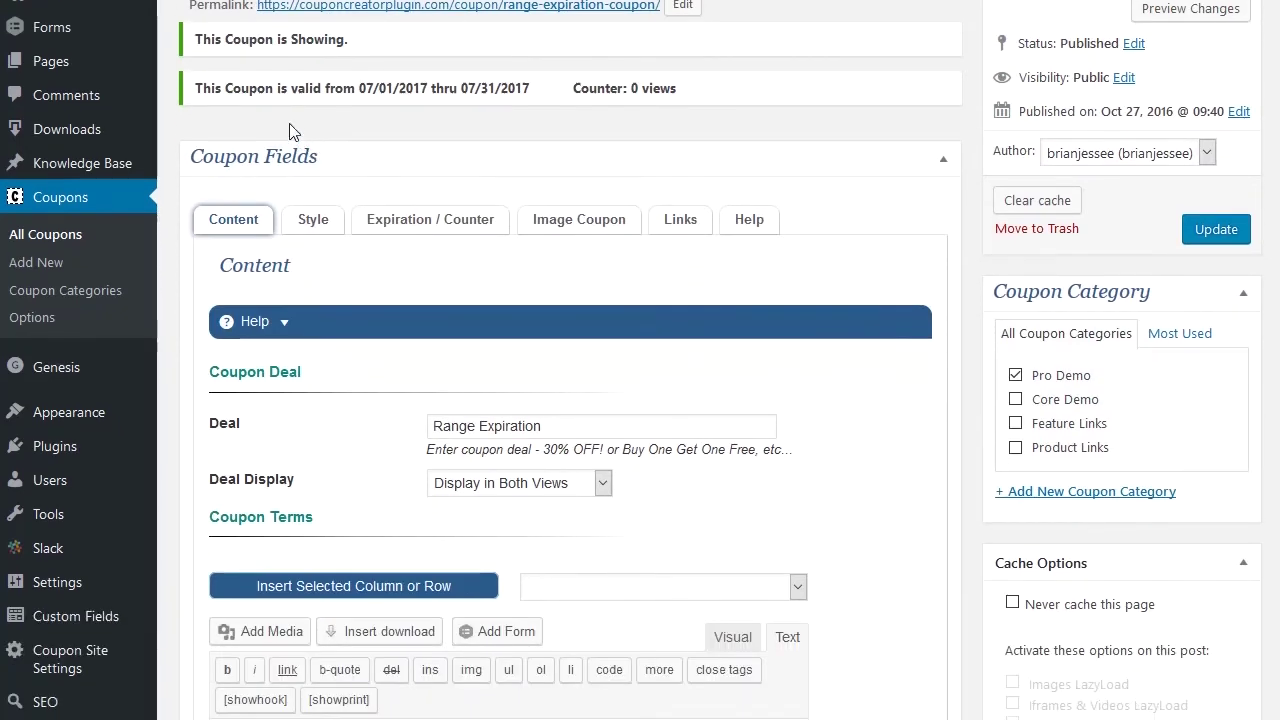
drag(283, 121, 453, 118)
drag(628, 112, 698, 106)
key(Escape)
scroll(430, 207, down, 5)
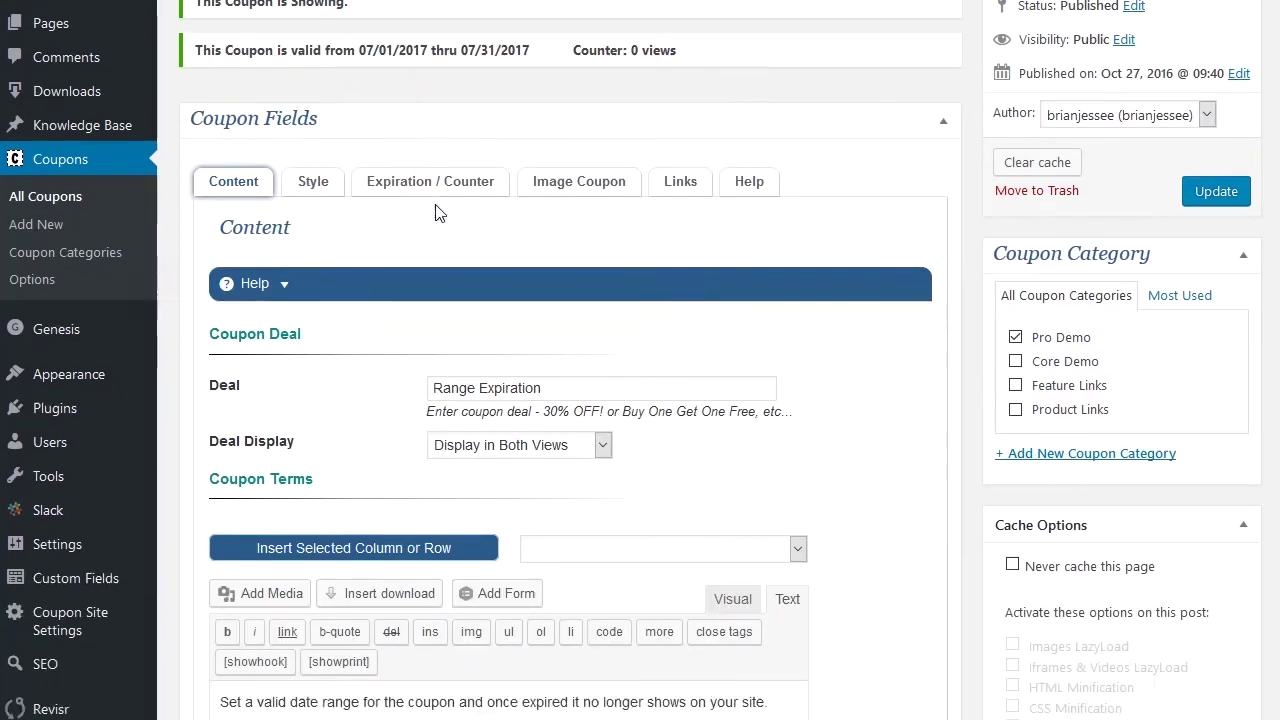
scroll(420, 211, up, 5)
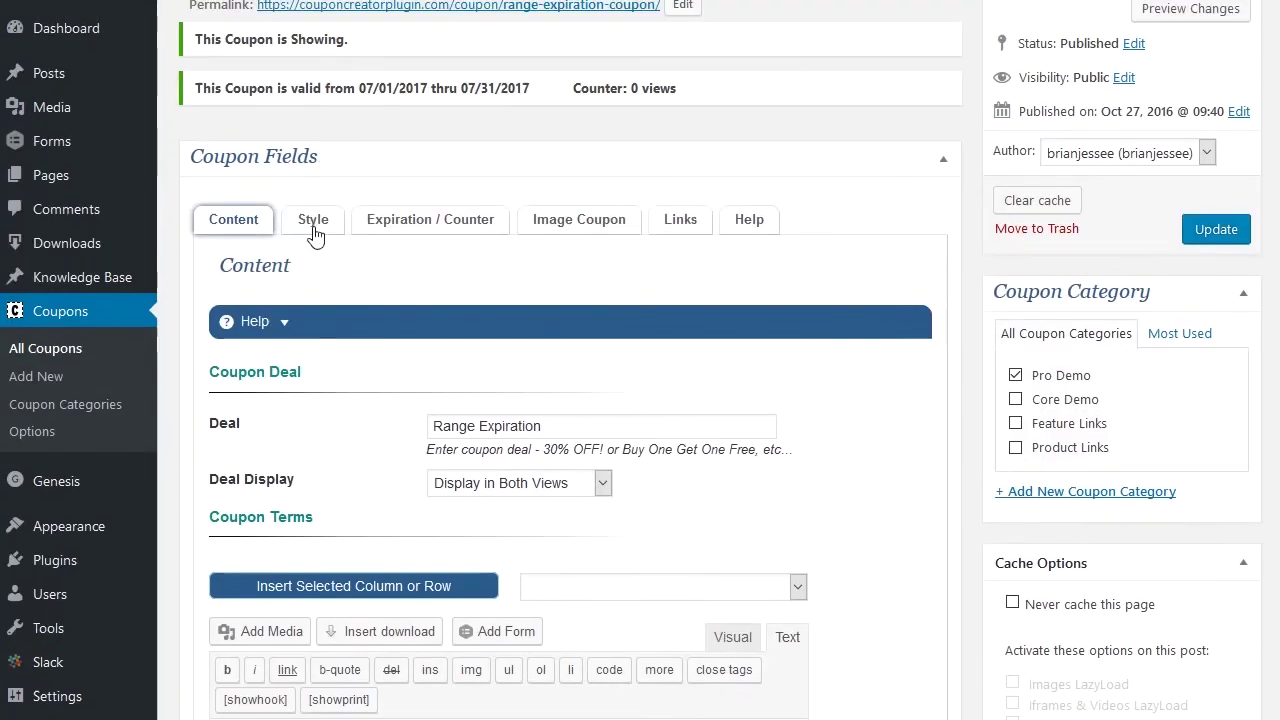
Look through the coupon's Style settings, including the available outer border styles
click(312, 220)
scroll(489, 270, down, 5)
scroll(489, 270, down, 5)
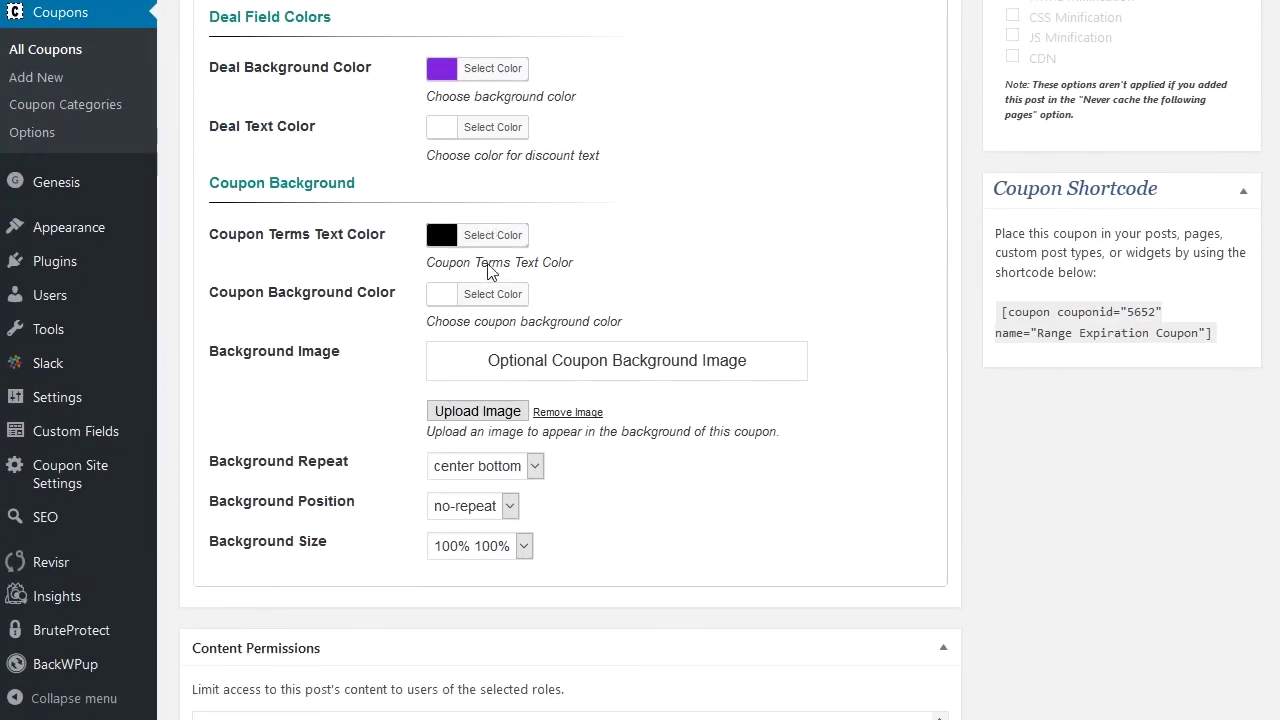
scroll(488, 266, up, 4)
click(515, 90)
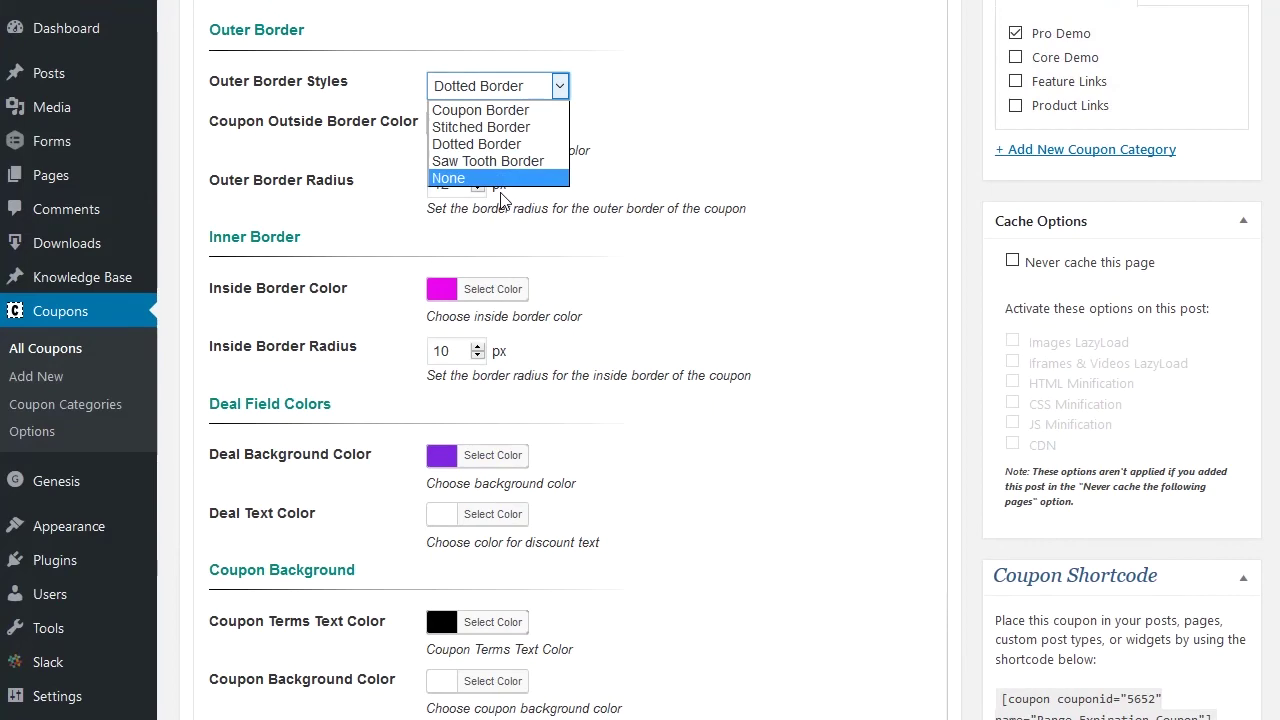
click(379, 158)
Review the coupon's Content settings, covering the deal display choices and the terms editor
scroll(292, 208, up, 2)
click(240, 110)
scroll(476, 121, down, 2)
click(489, 141)
click(398, 108)
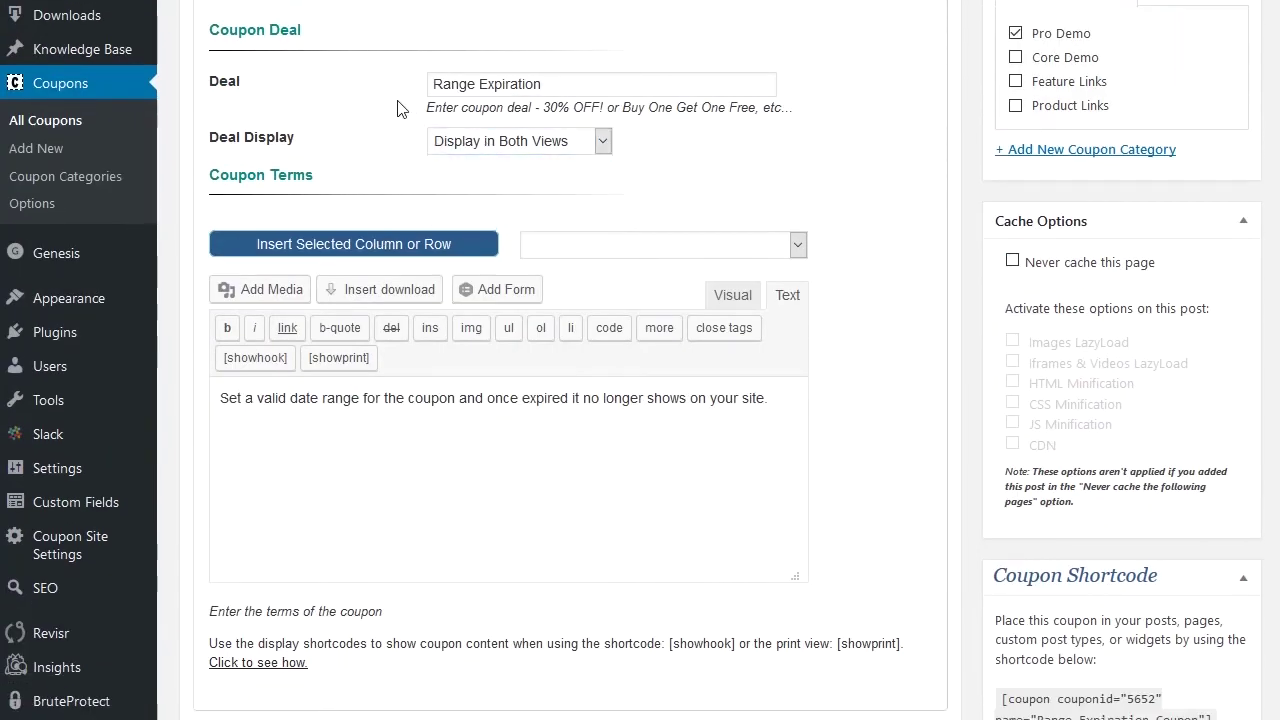
scroll(540, 240, down, 2)
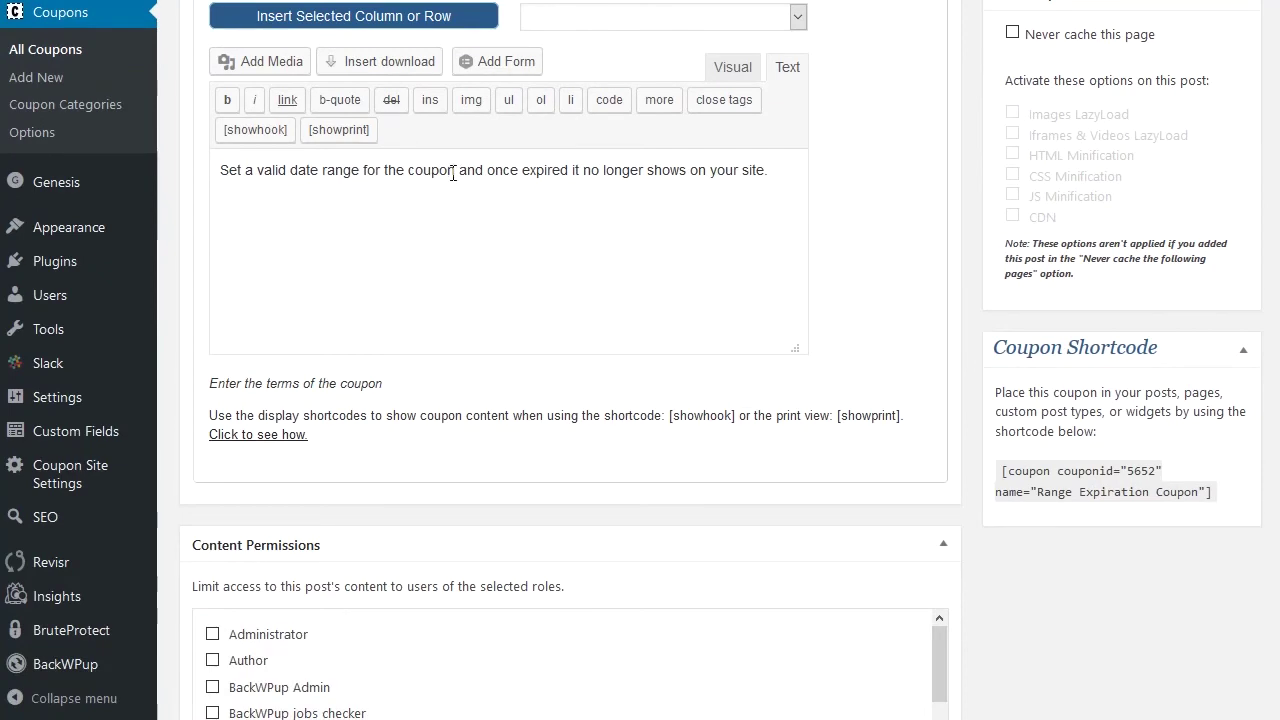
scroll(449, 206, down, 1)
scroll(449, 206, up, 5)
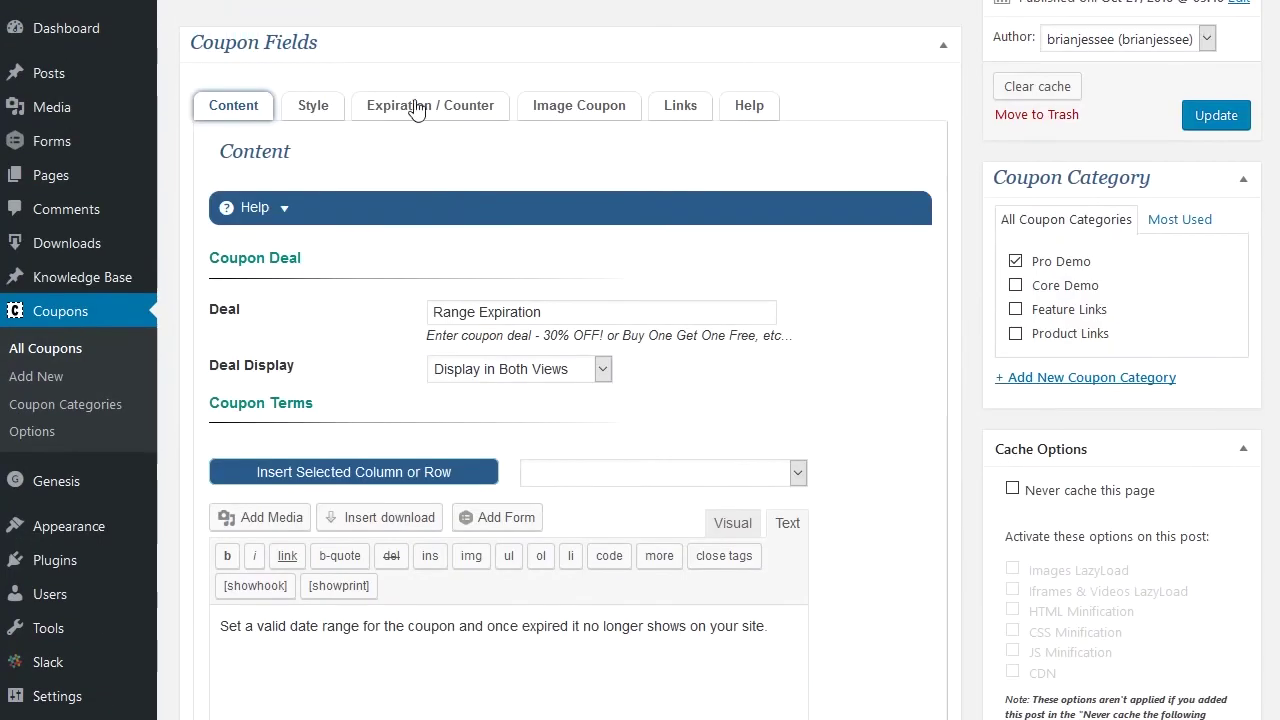
Examine the coupon's expiration options and counter activation choices, keeping Activate Counter without Limit
click(416, 110)
scroll(480, 210, down, 1)
click(507, 199)
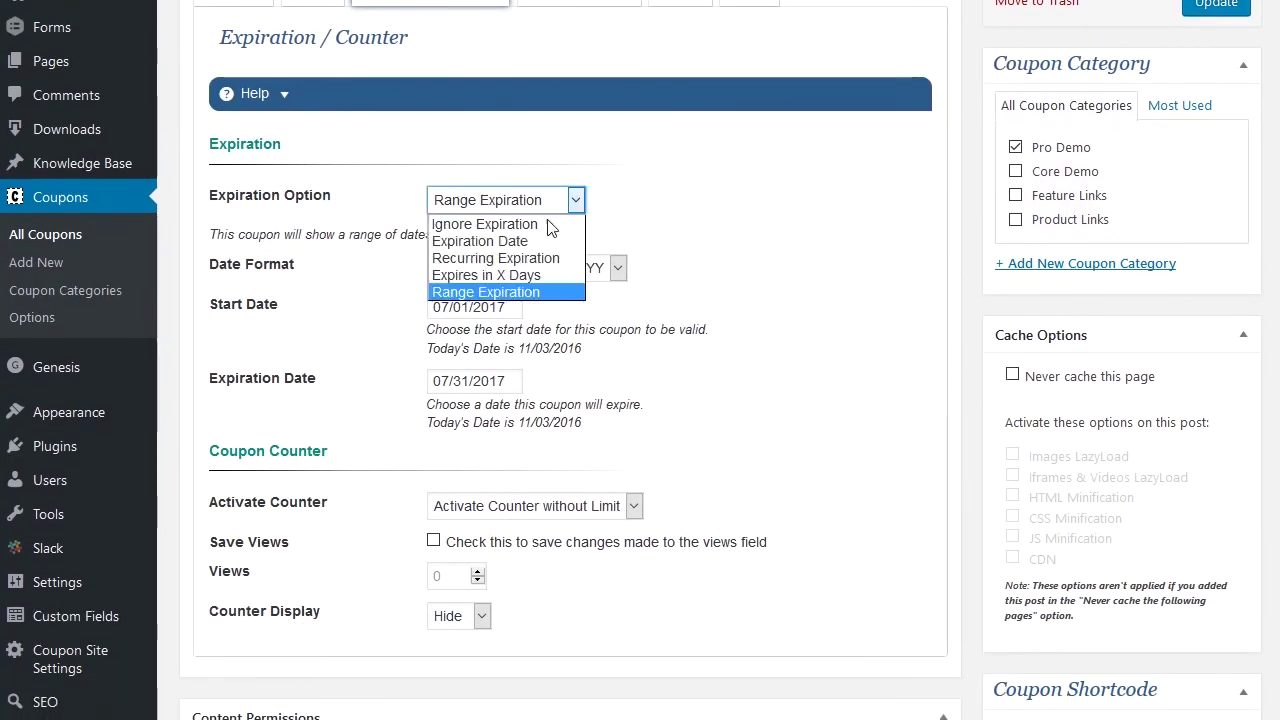
click(497, 508)
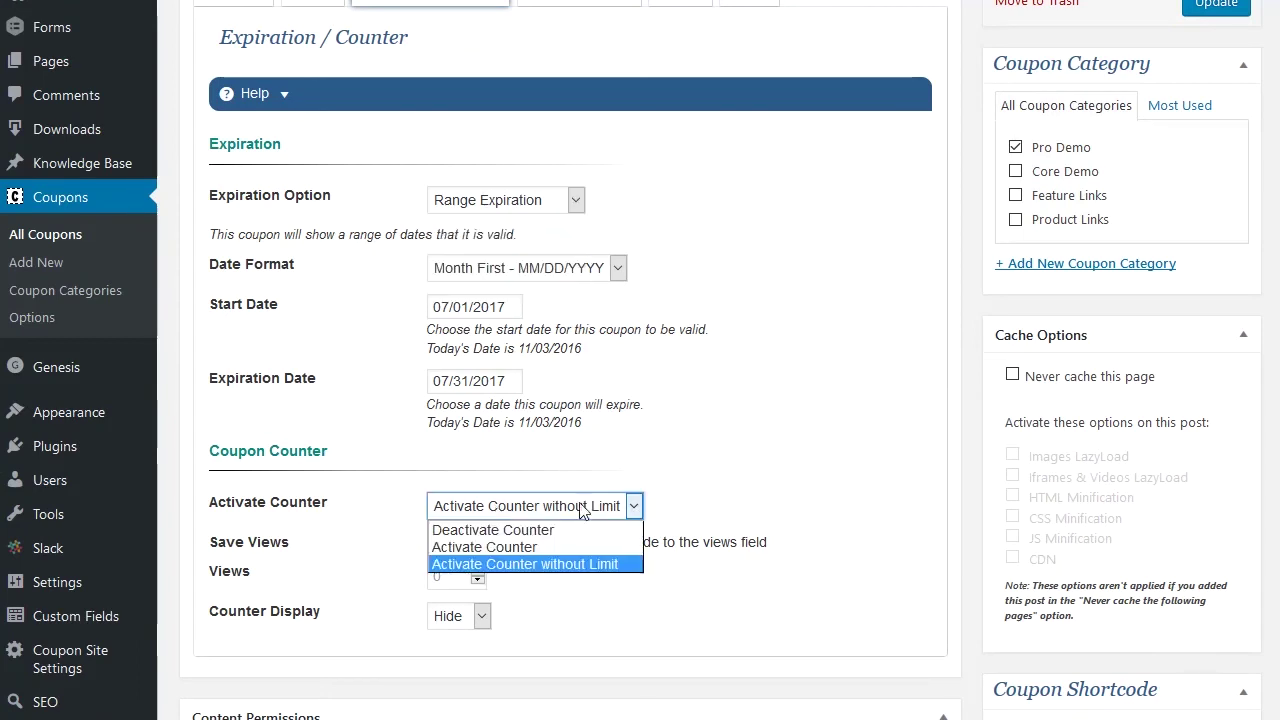
click(545, 564)
scroll(589, 257, up, 4)
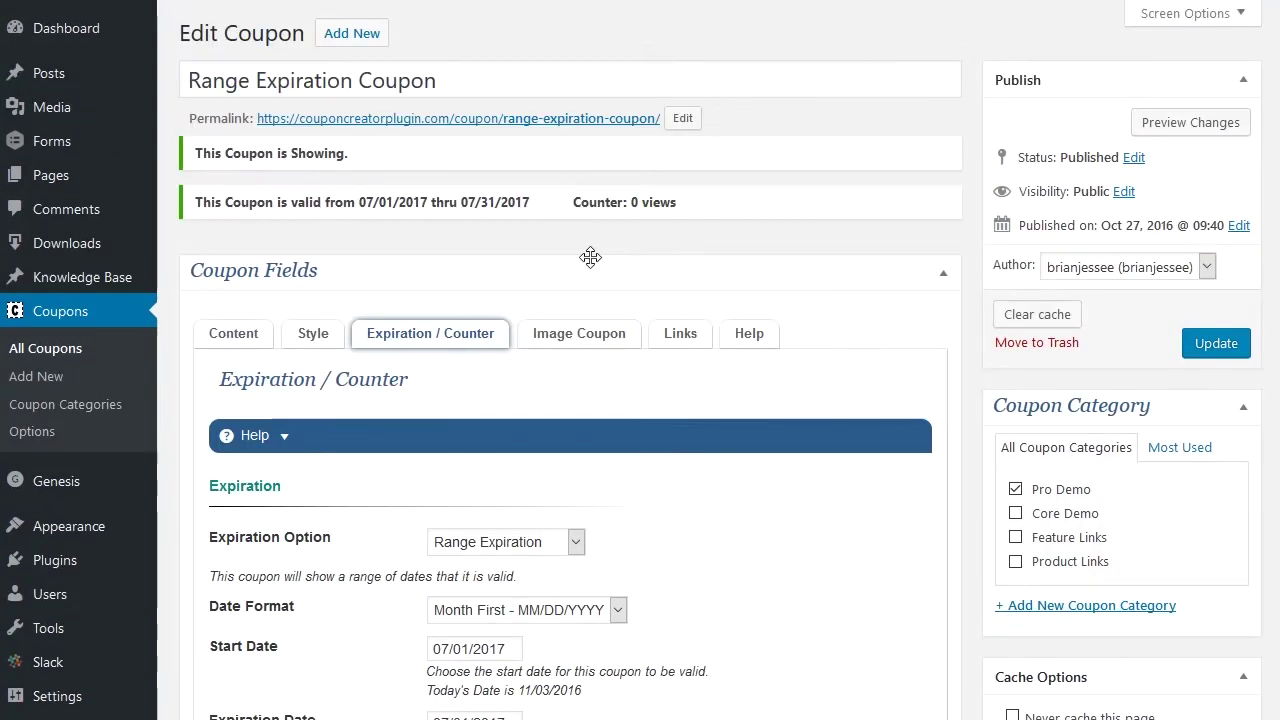
View the Image Coupon settings, and return to the expiration fields to examine the date range setup
click(576, 336)
scroll(576, 340, down, 2)
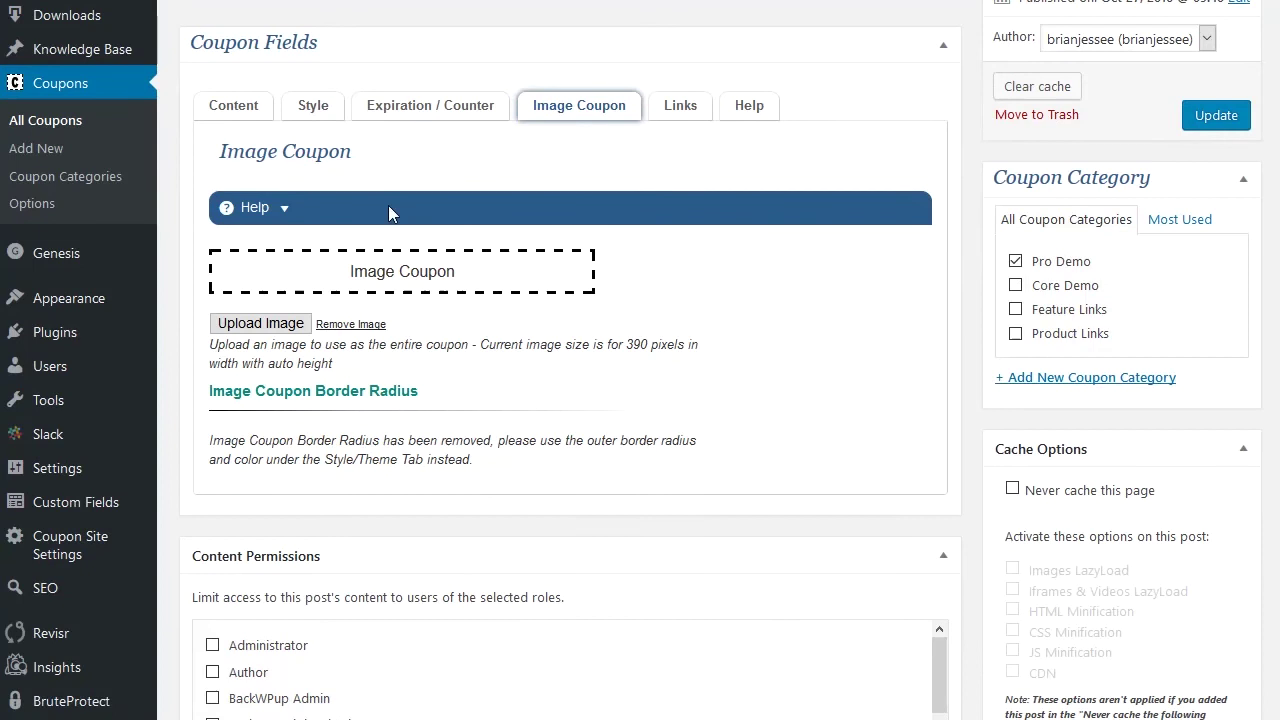
click(430, 108)
mouse_move(617, 298)
mouse_down()
mouse_move(665, 345)
mouse_move(645, 517)
mouse_up()
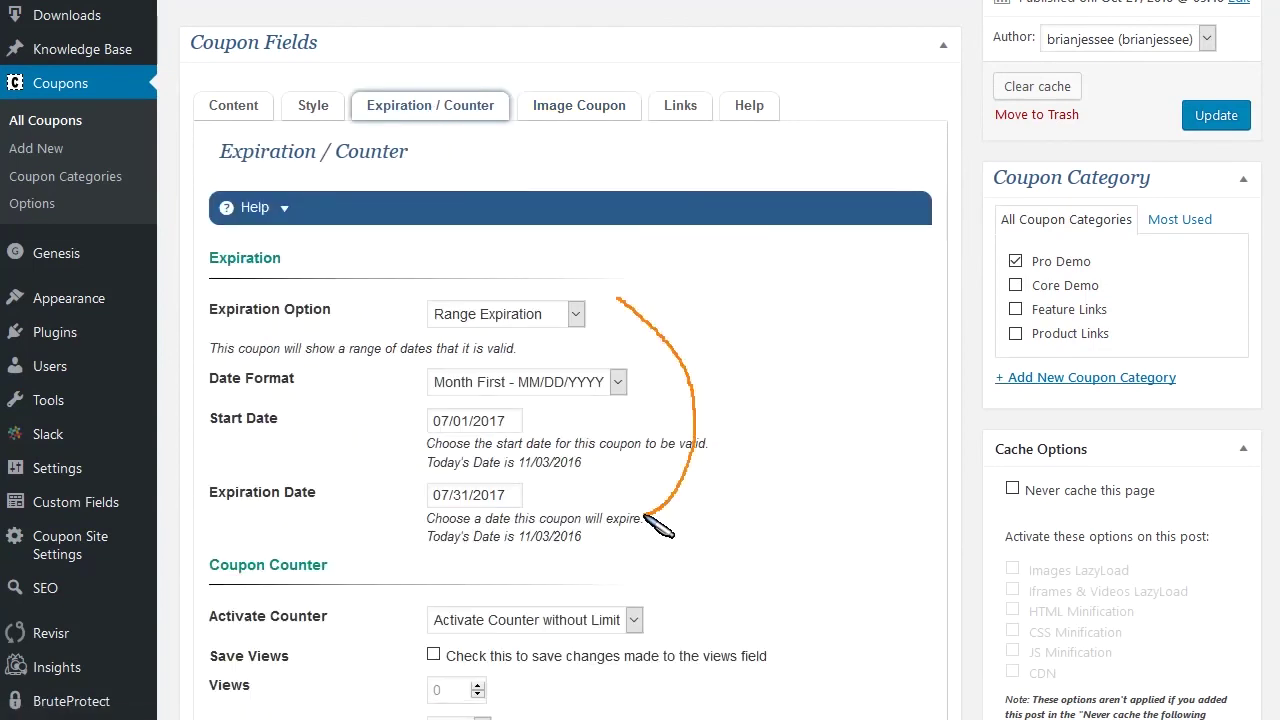
key(Escape)
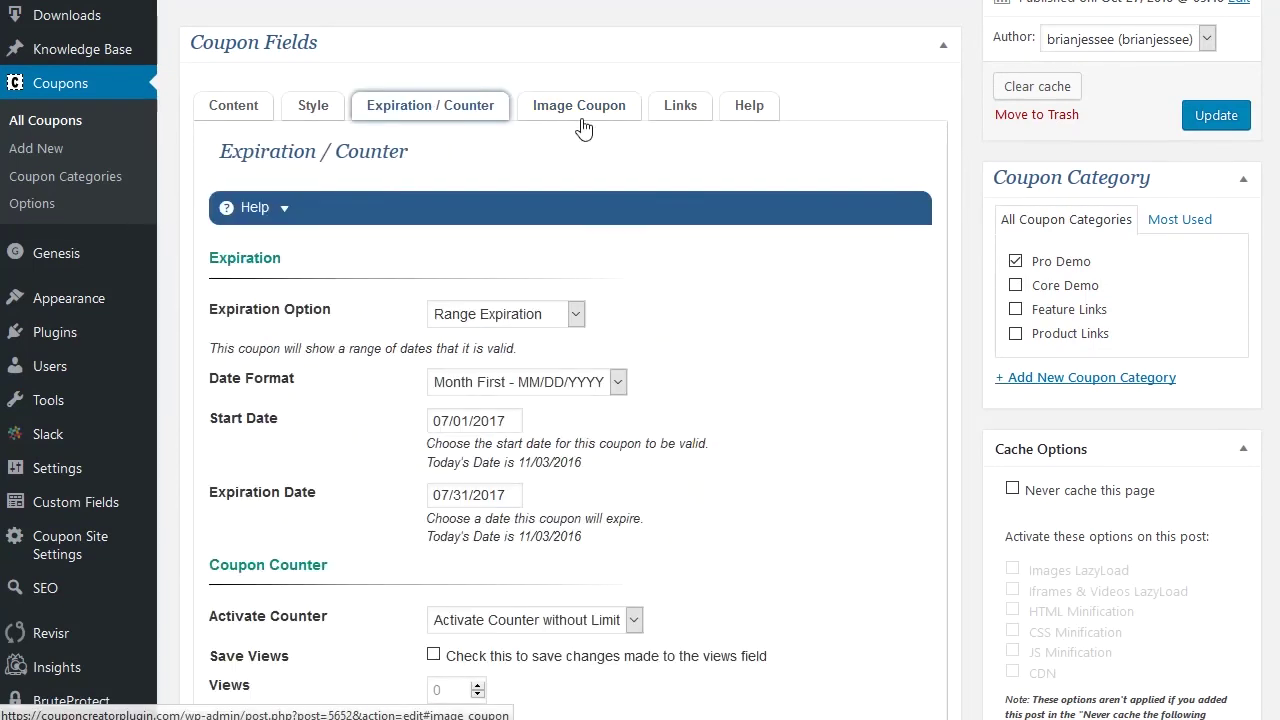
Examine the Links settings that override the print view and print links with a custom link and text
click(676, 108)
scroll(628, 285, down, 1)
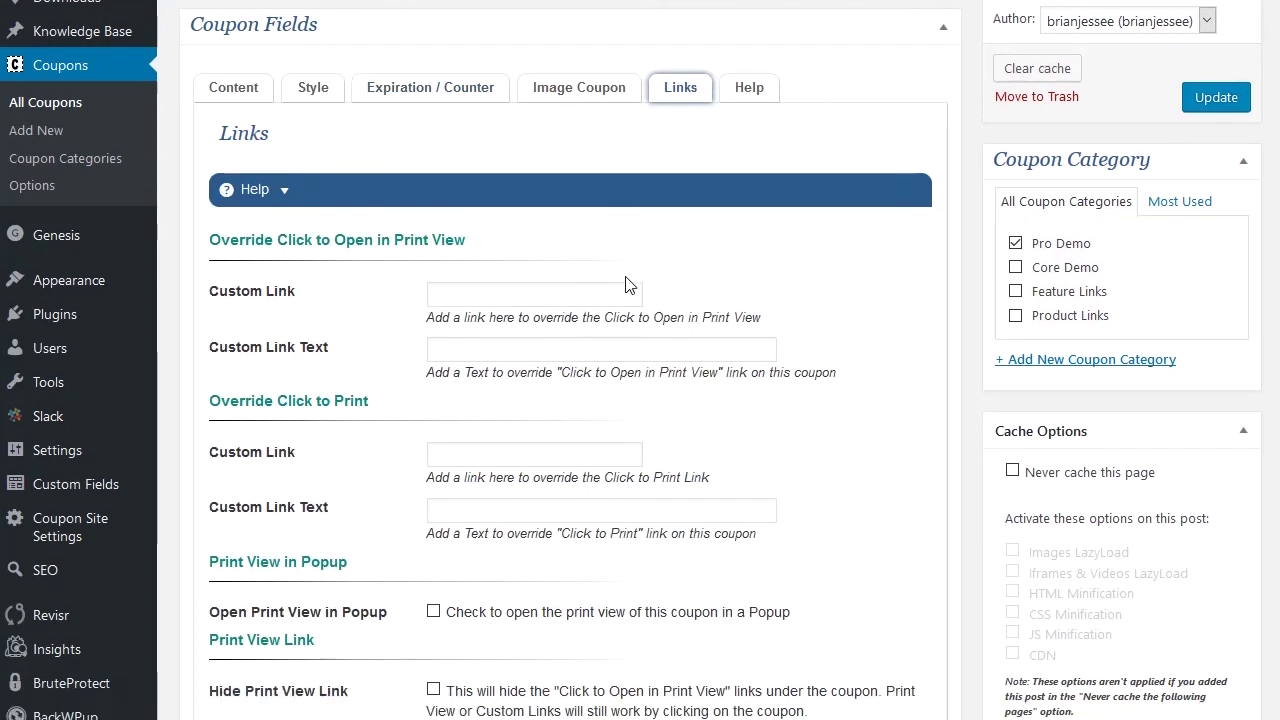
drag(256, 210, 295, 211)
drag(257, 264, 316, 270)
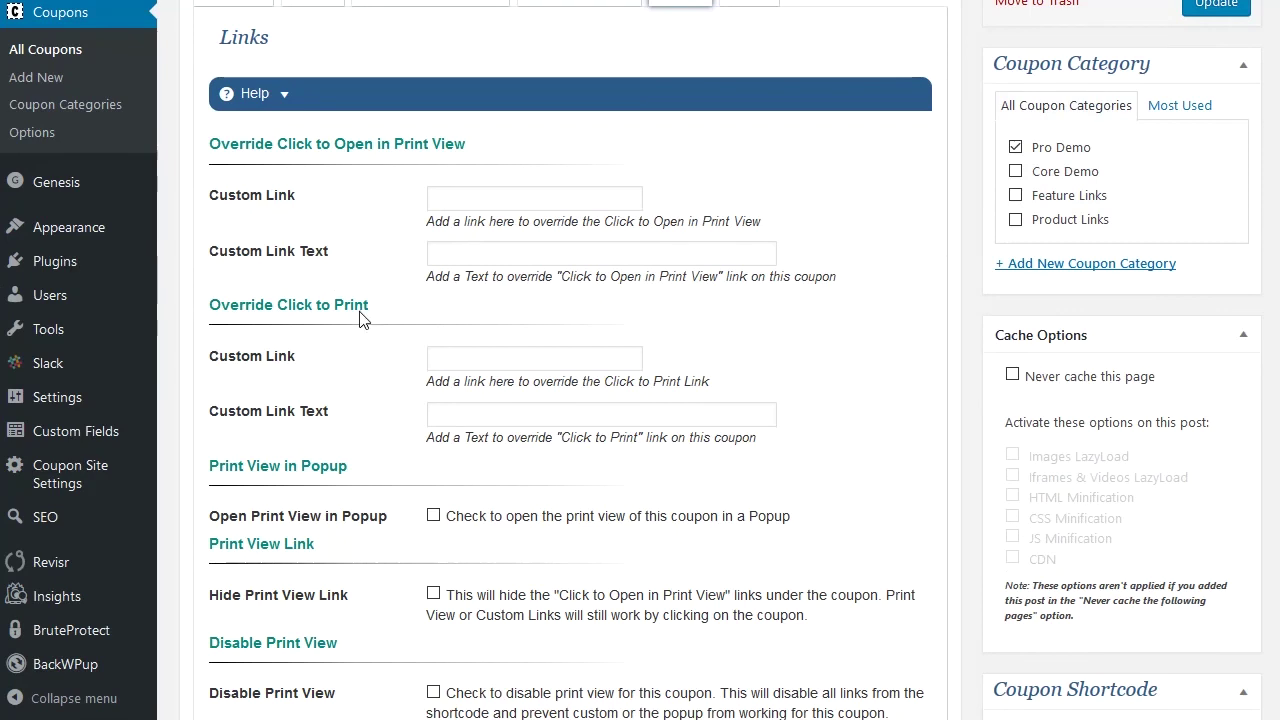
scroll(360, 320, down, 3)
scroll(360, 320, up, 1)
drag(226, 140, 330, 160)
drag(230, 206, 330, 214)
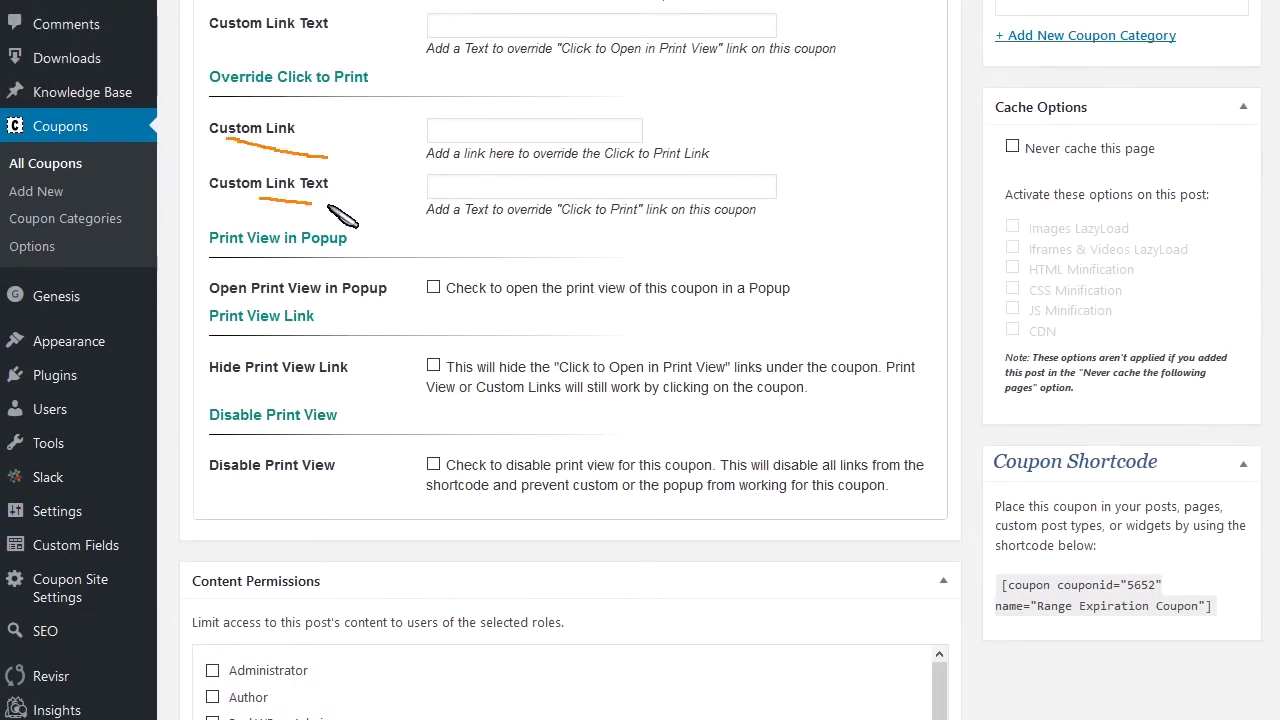
Review the options to open the print view in a popup, hide its link, or disable it
drag(417, 308, 452, 308)
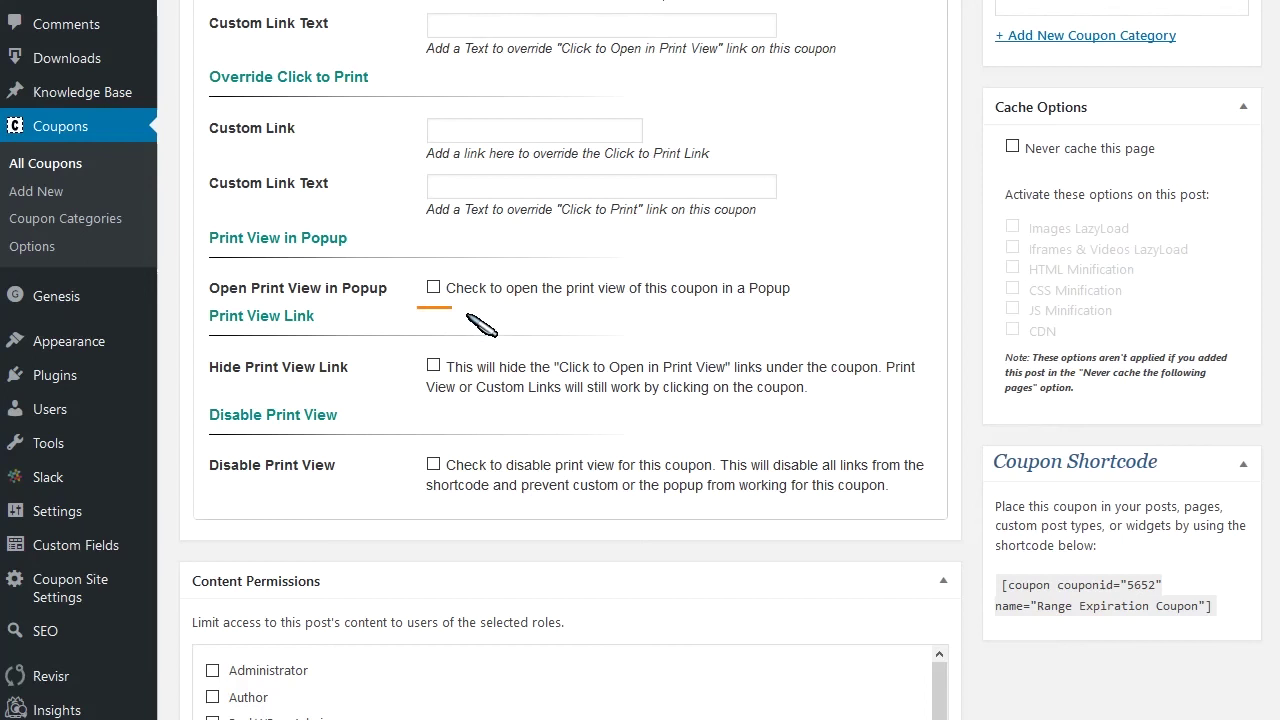
drag(395, 386, 430, 388)
drag(436, 488, 425, 489)
key(Escape)
Show the coupon editor's Help section with its guides on content, style and expiration
scroll(563, 407, up, 3)
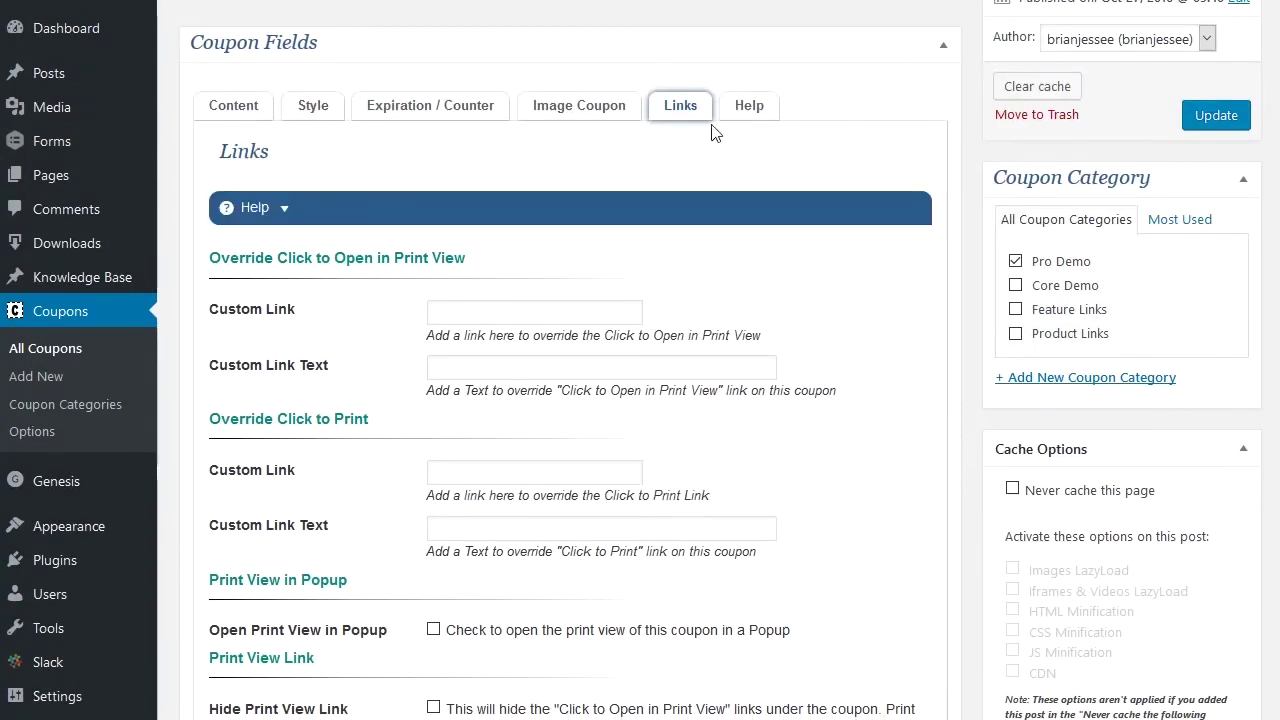
click(745, 112)
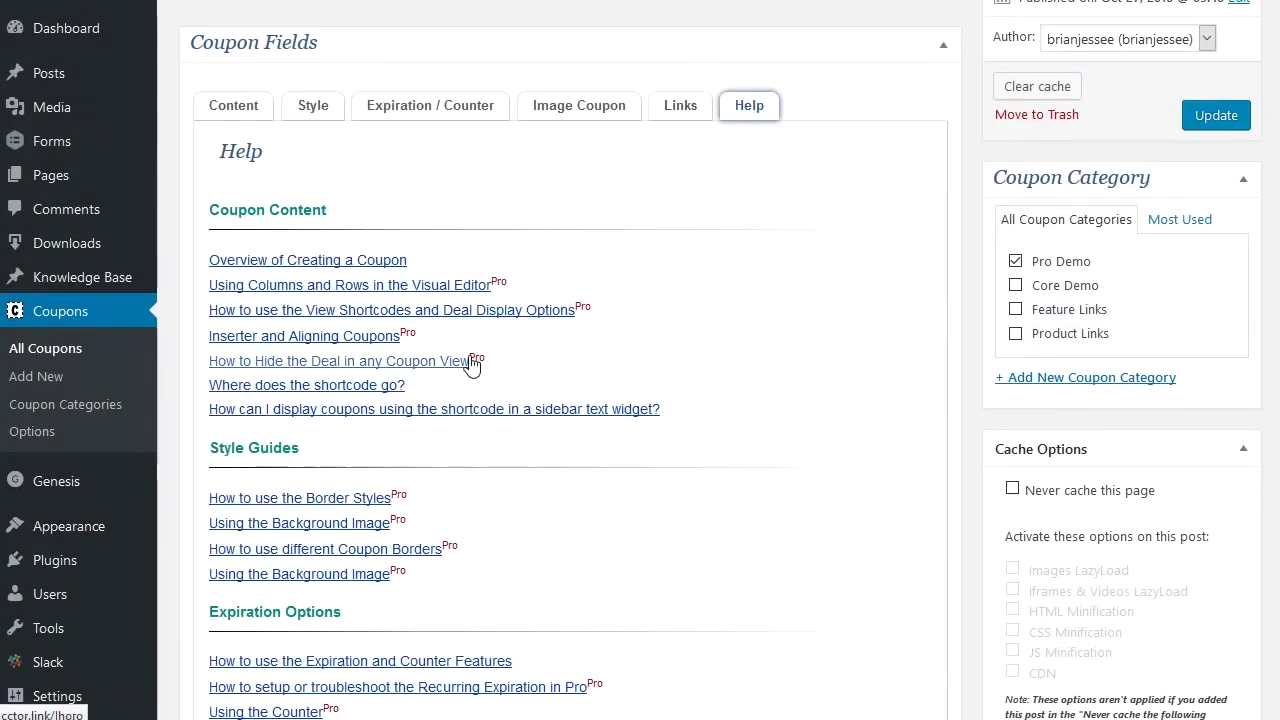